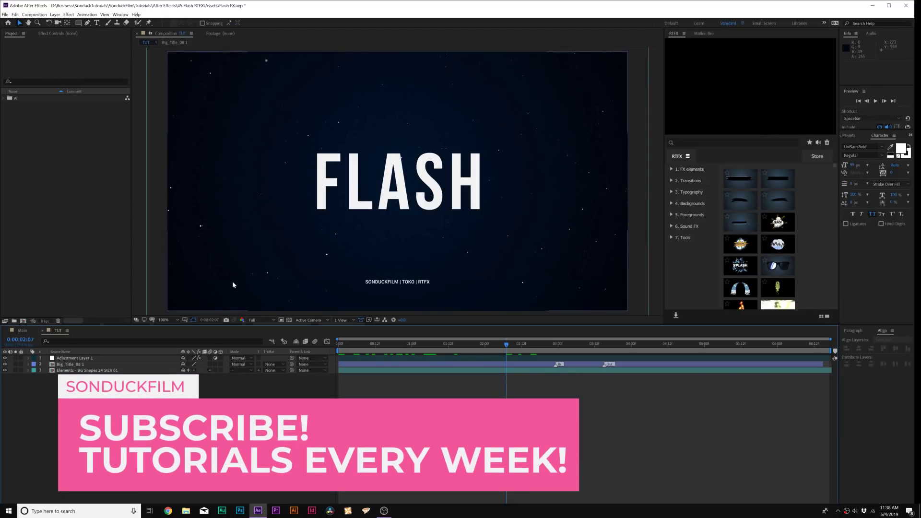
- Draw a thin white rectangle bar stretched across the top of the frame at time zero
left_click(87, 24)
left_click(106, 23)
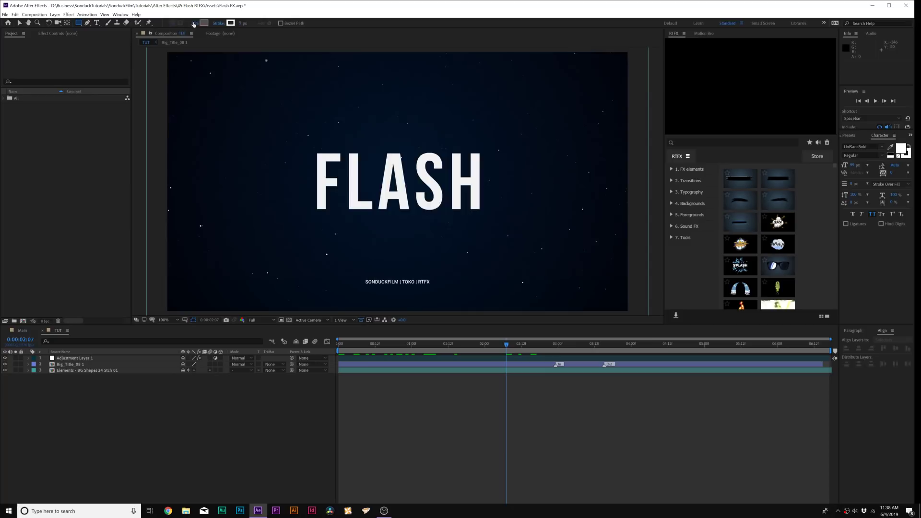
key("Home")
left_click_drag(233, 100, 325, 107)
left_click_drag(476, 108, 517, 104)
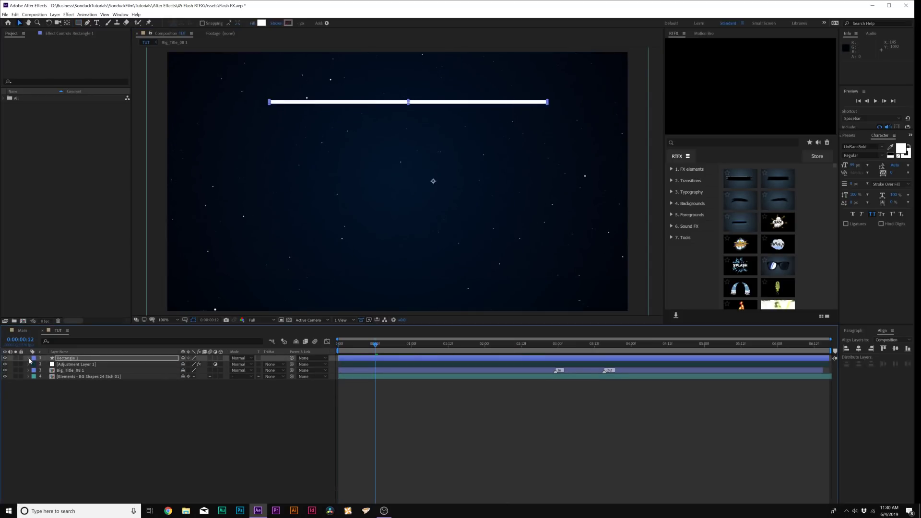
- Keyframe the rectangle's Position so the bar slides in from off-screen left by one second
left_click(29, 358)
left_click(35, 365)
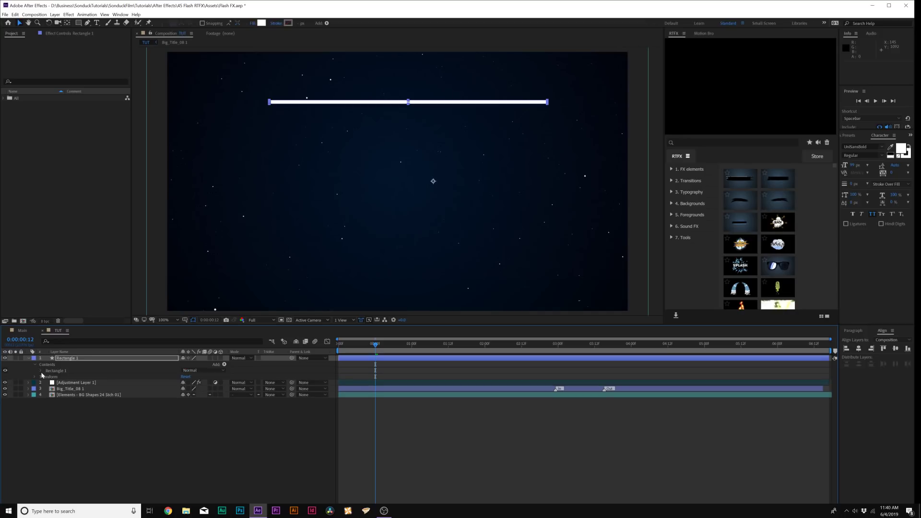
left_click(40, 370)
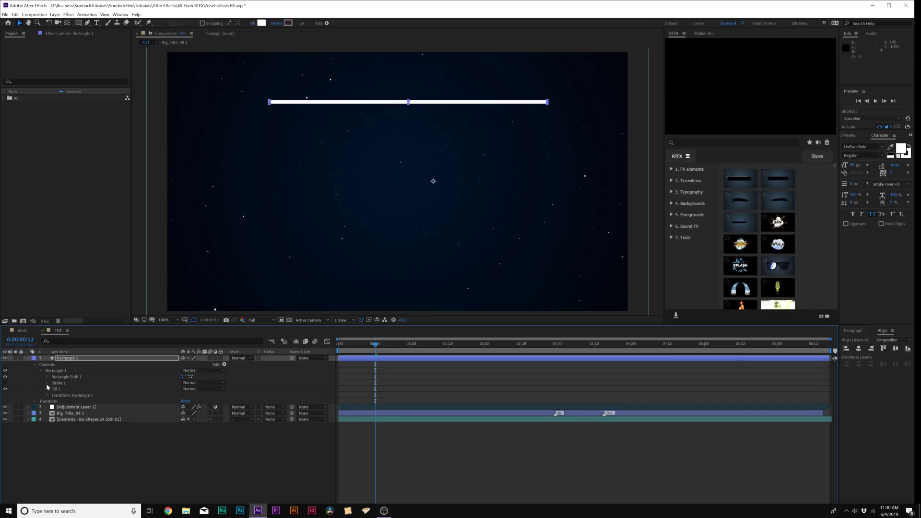
left_click(47, 395)
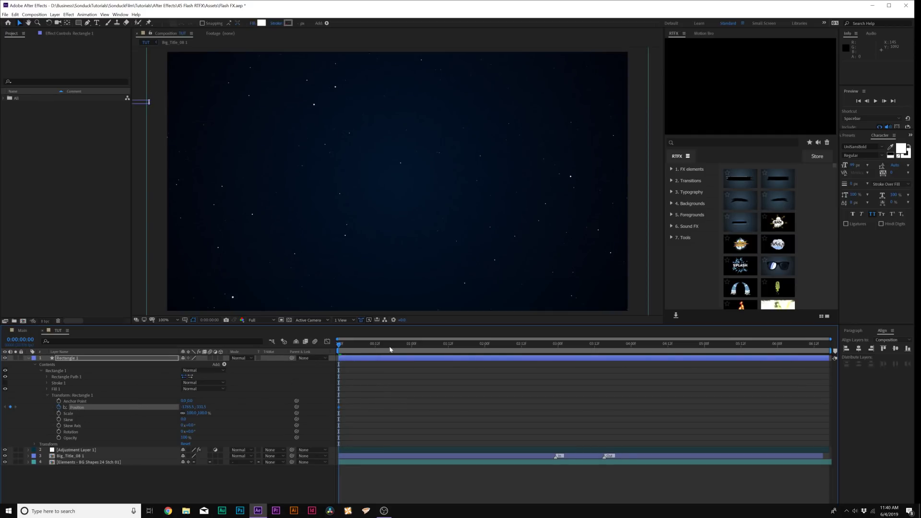
left_click_drag(390, 349, 413, 346)
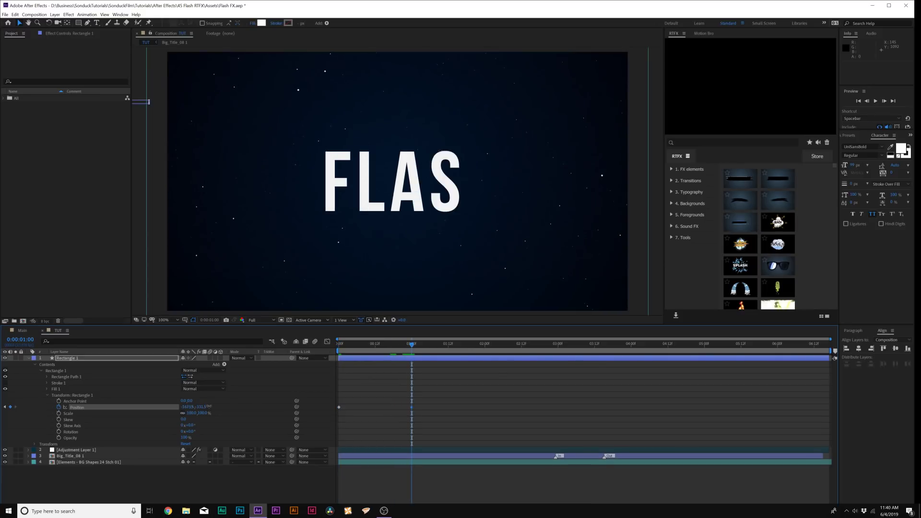
left_click_drag(209, 406, 261, 404)
left_click(380, 384)
left_click_drag(412, 344, 317, 346)
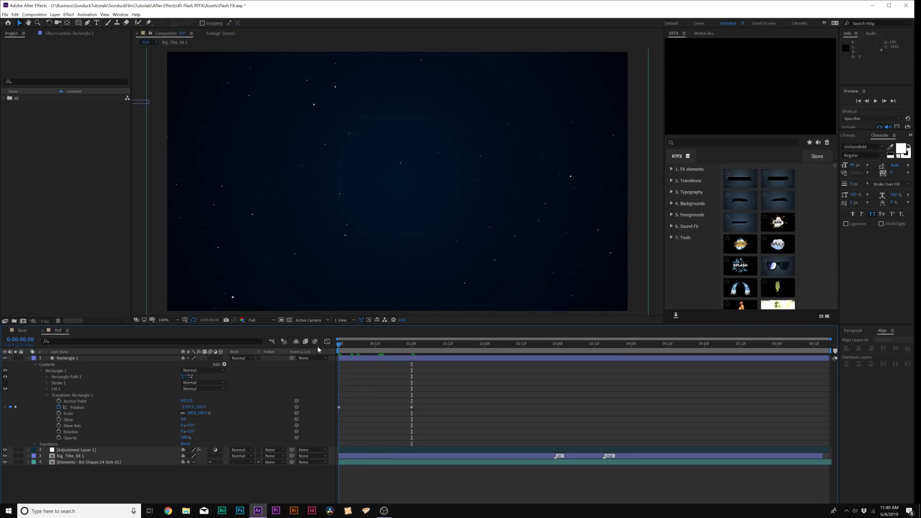
mouse_move(379, 355)
left_mouse_down()
mouse_move(411, 354)
mouse_move(375, 364)
left_mouse_up()
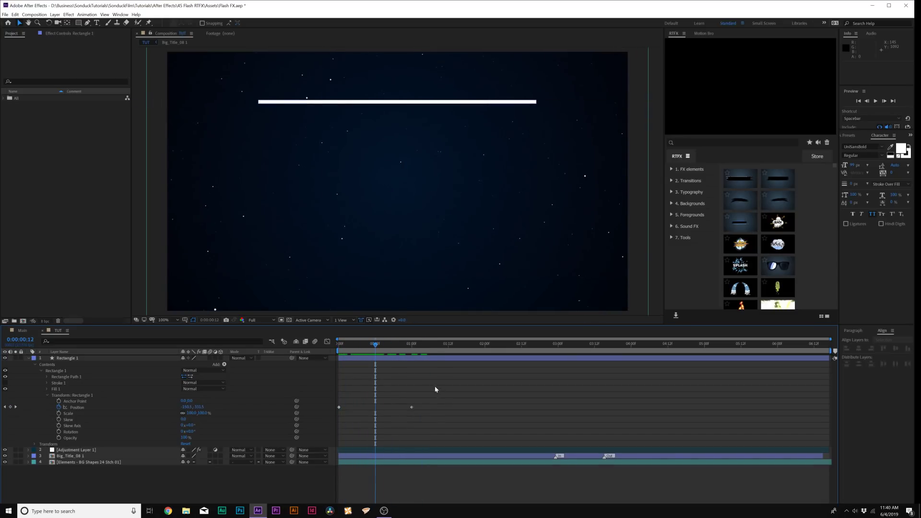
left_click(35, 364)
- Duplicate Rectangle 1 and make the copy sit lower in the frame and slightly thinner
left_click(28, 358)
left_click(67, 358)
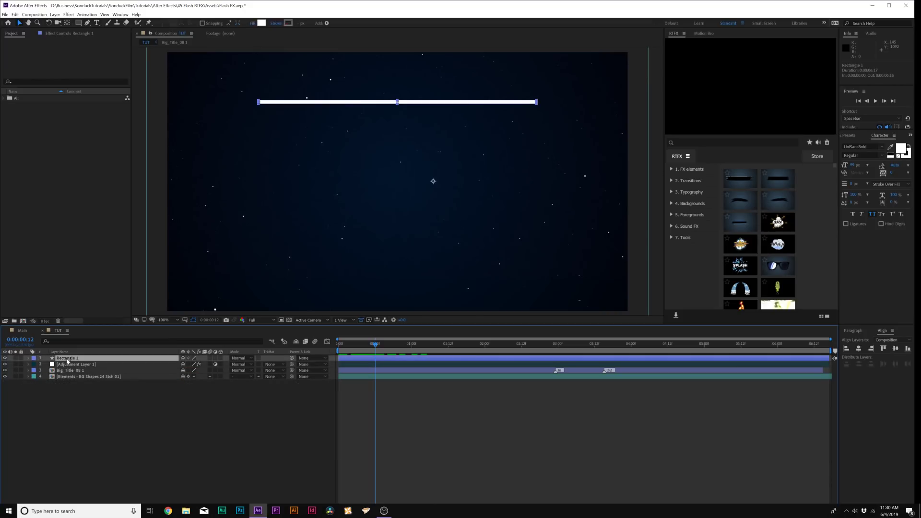
left_click(15, 14)
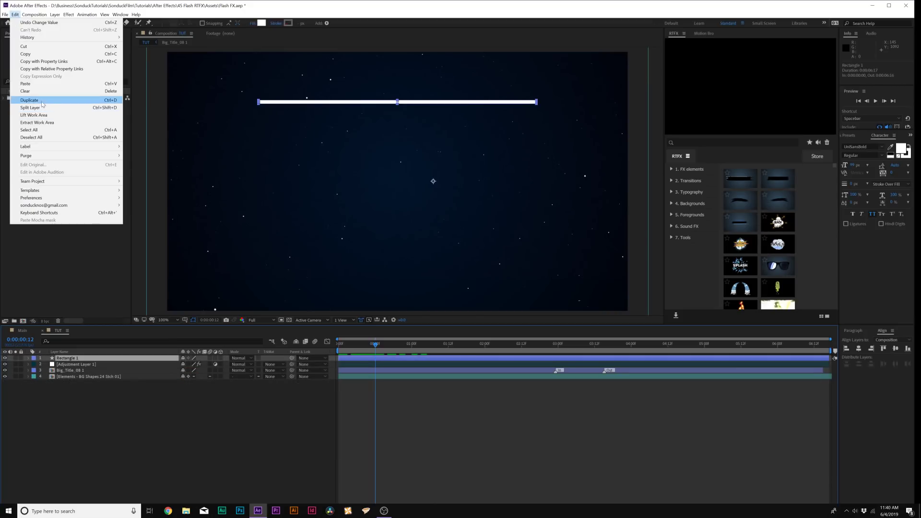
left_click(29, 99)
key("p")
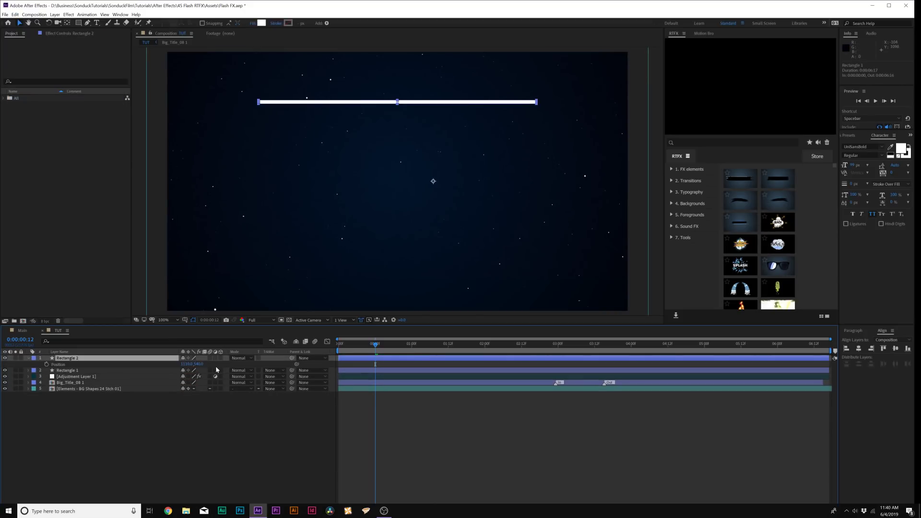
left_click_drag(200, 364, 272, 354)
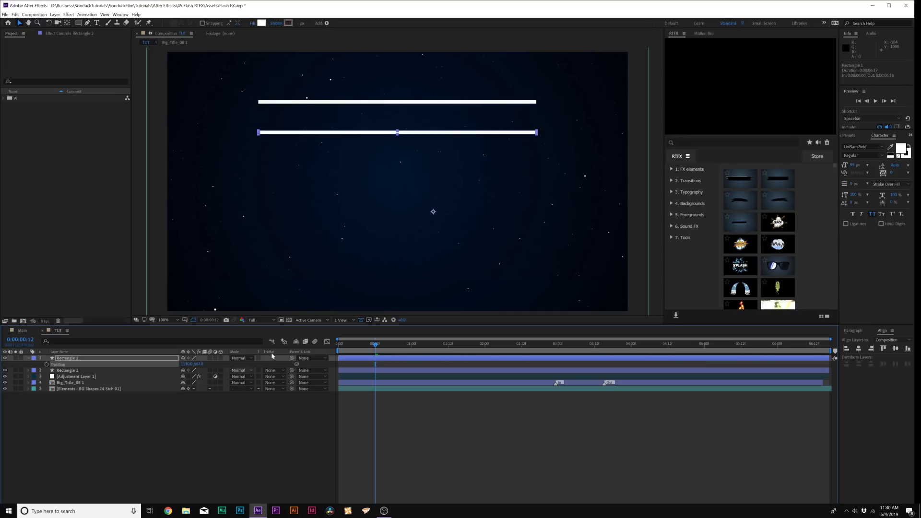
left_click_drag(397, 133, 397, 139)
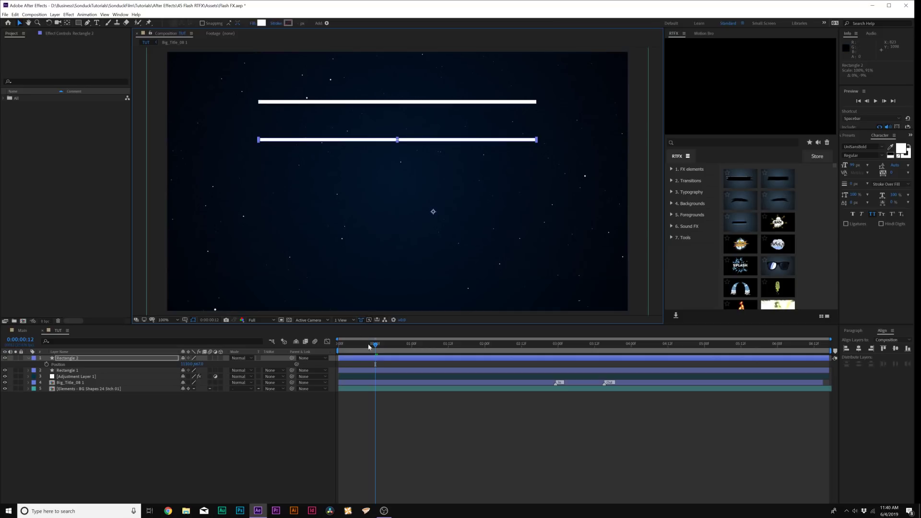
- Keep duplicating with Ctrl+D, moving each new bar further down, then preview the staggered bars
key("ctrl+d")
left_click_drag(196, 375, 383, 380)
key("ctrl+d")
key("ctrl+d")
left_click(358, 370)
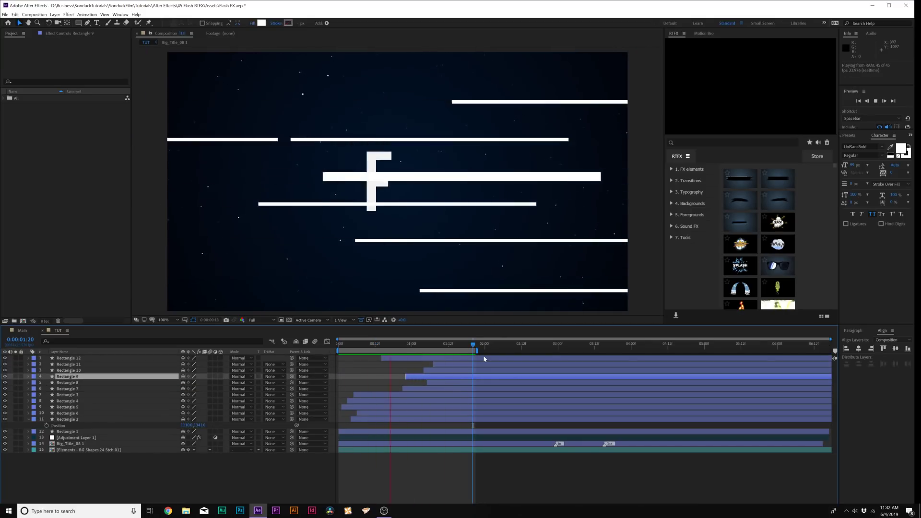
key("space")
- Pre-compose all twelve Rectangle layers into a precomp named Shapes
left_click(69, 431)
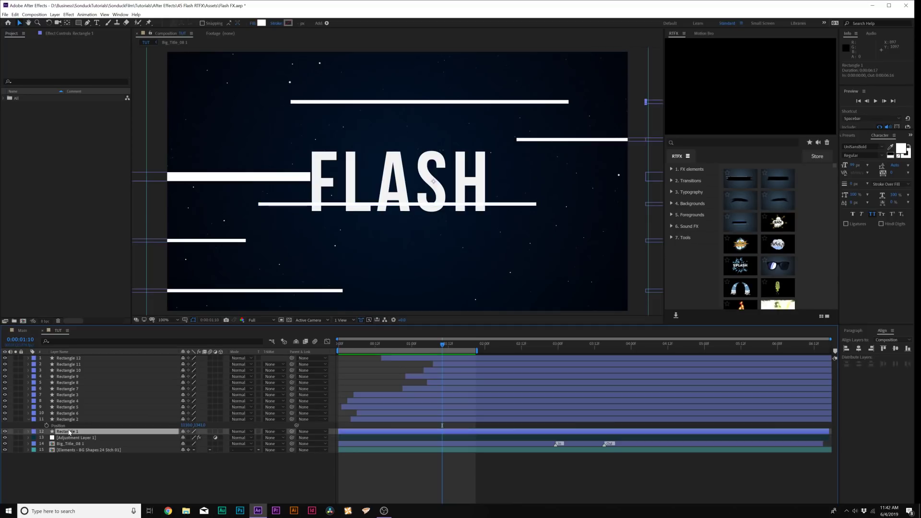
left_click(78, 362, "shift")
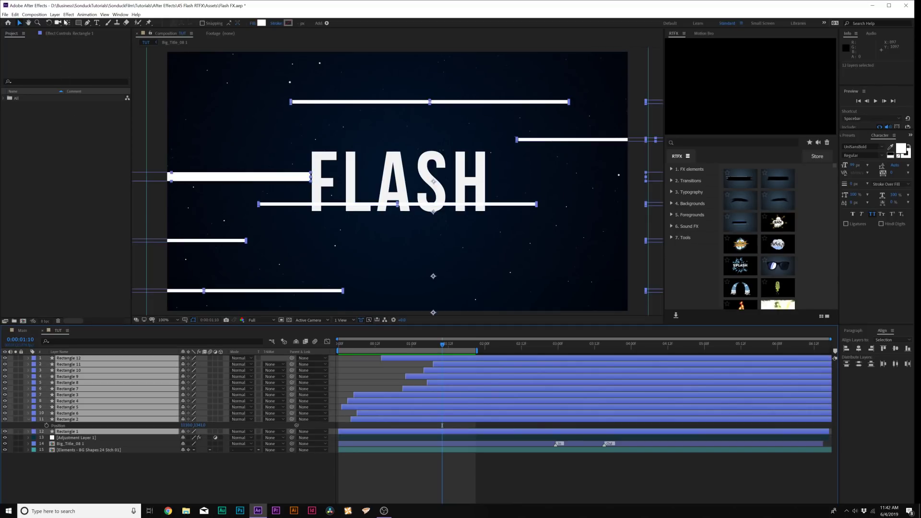
left_click(54, 14)
left_click(96, 251)
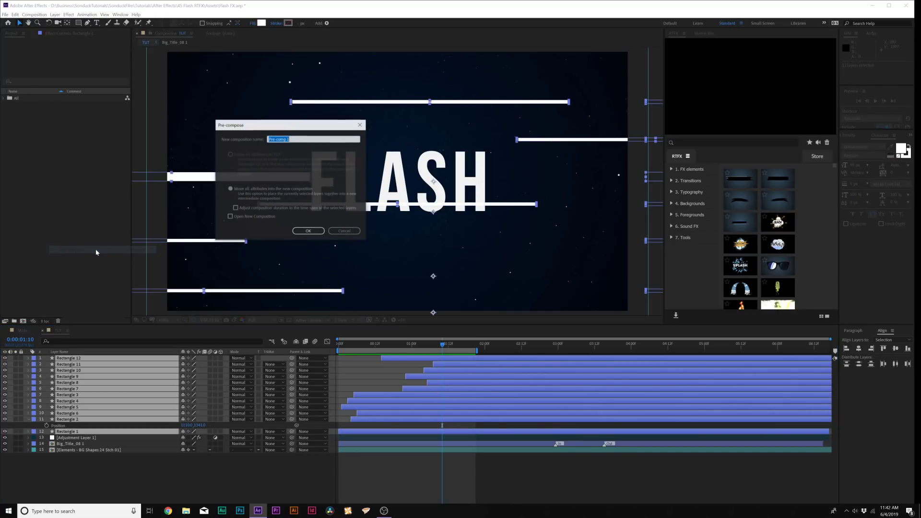
key("BackSpace")
key("Return")
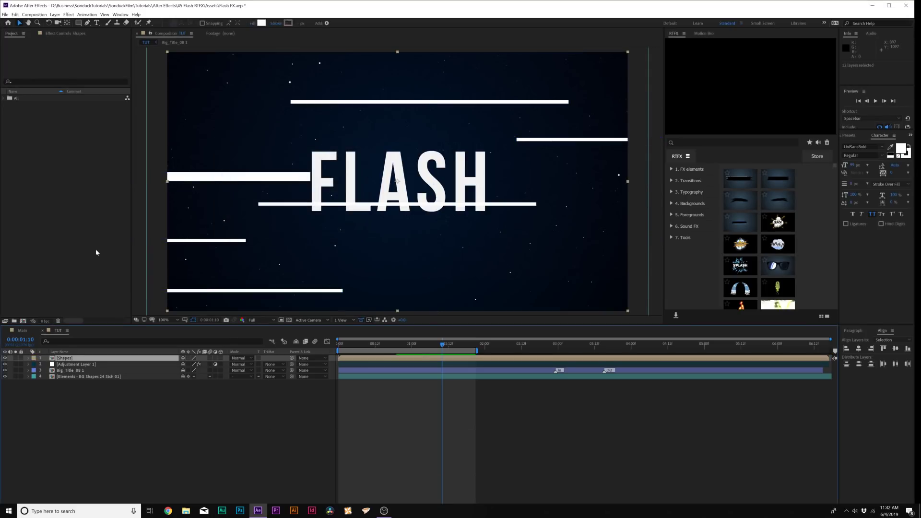
- Add Turbulent Displace set to Turbulent Smoother with Size 145 and Amount 103
left_click(67, 14)
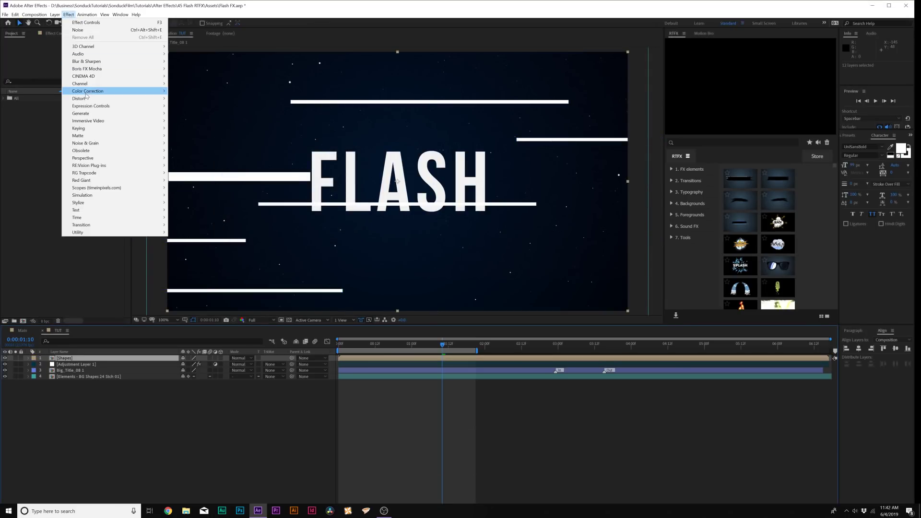
mouse_move(84, 99)
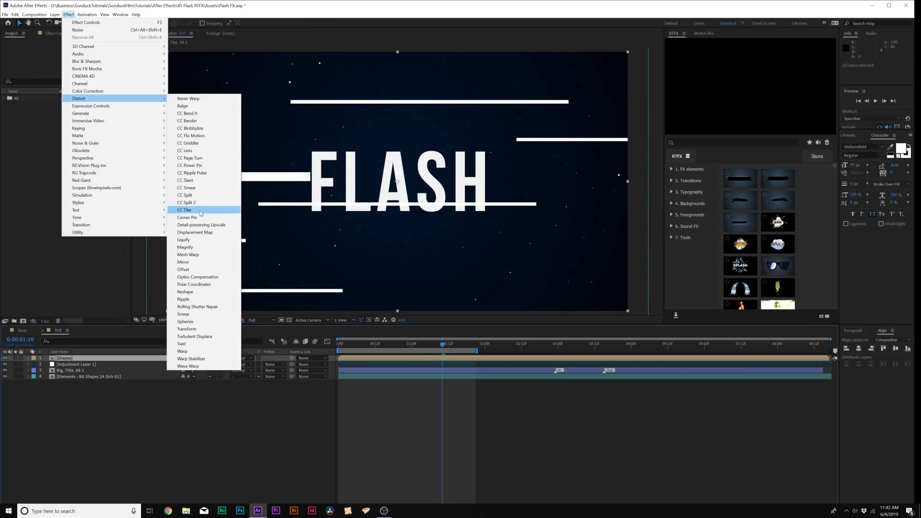
left_click(194, 337)
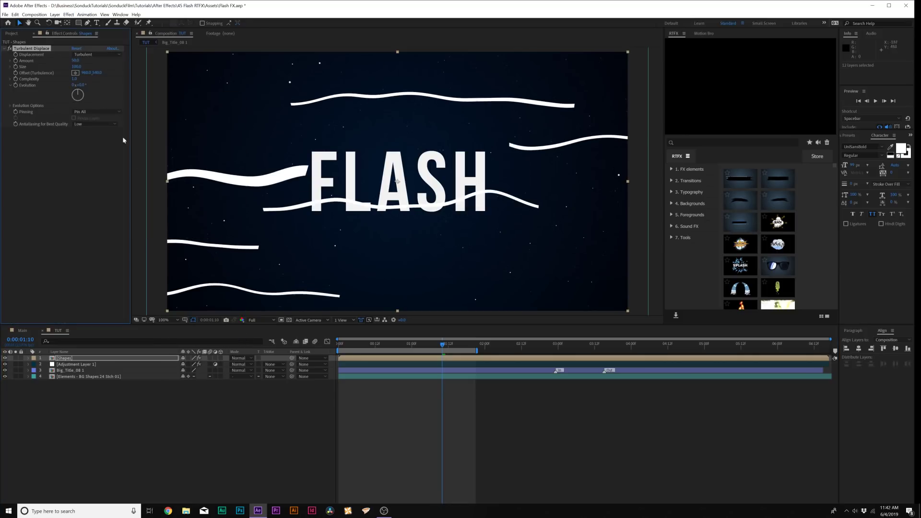
left_click(83, 55)
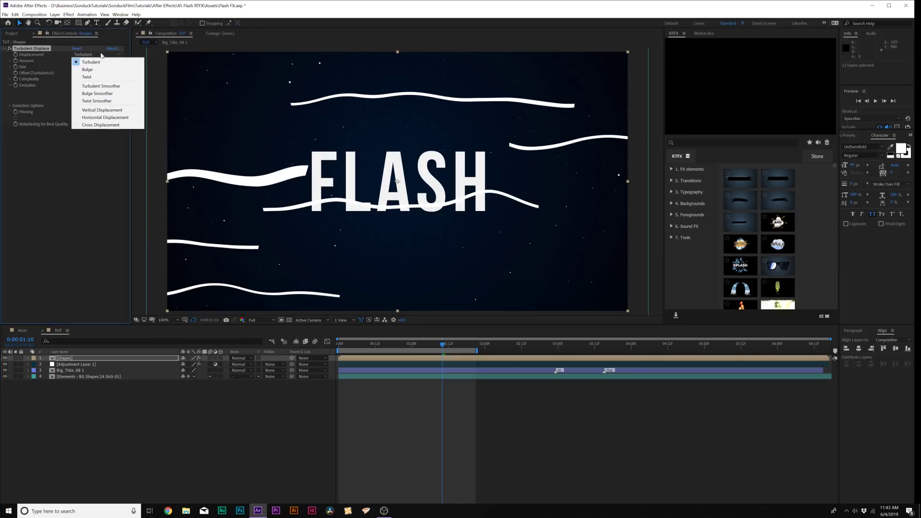
left_click(102, 86)
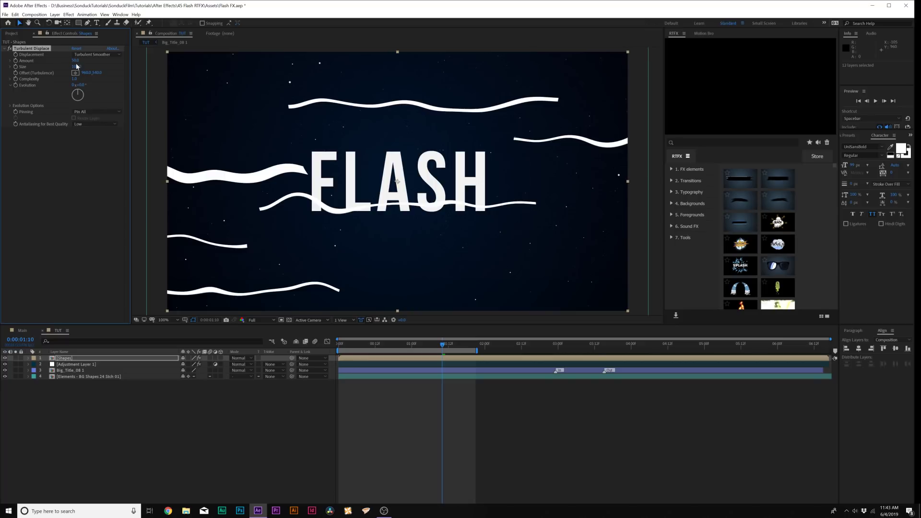
left_click_drag(77, 68, 84, 69)
key("space")
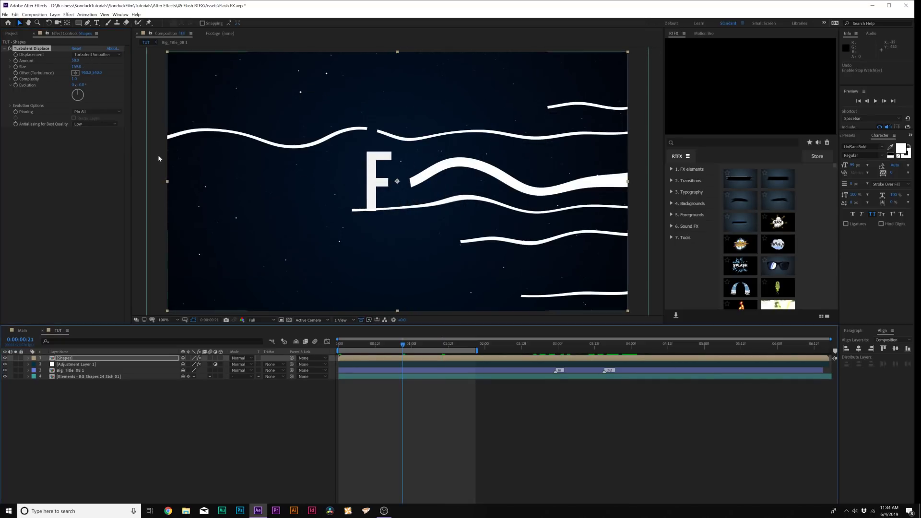
mouse_move(76, 63)
left_mouse_down()
mouse_move(127, 68)
mouse_move(111, 71)
left_mouse_up()
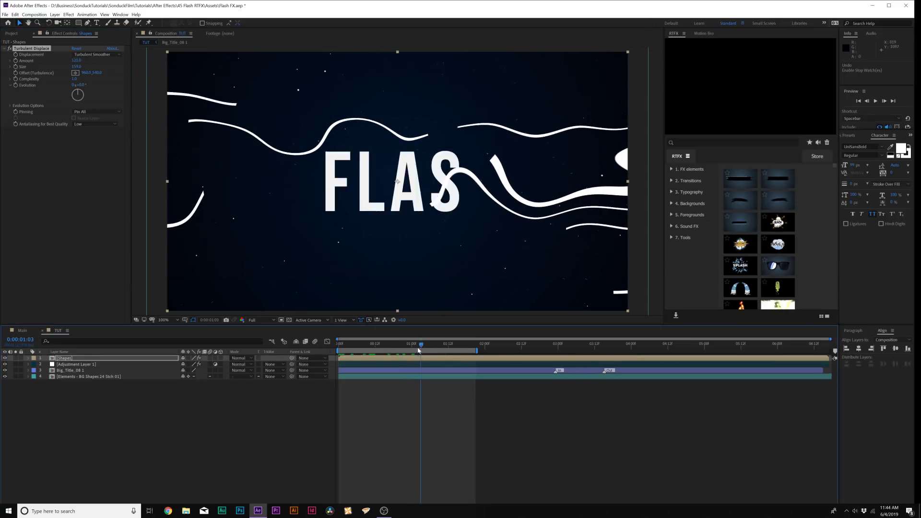
- Keyframe Turbulent Displace Evolution to reach 2 revolutions where the FLASH title appears, then preview
left_click(16, 85)
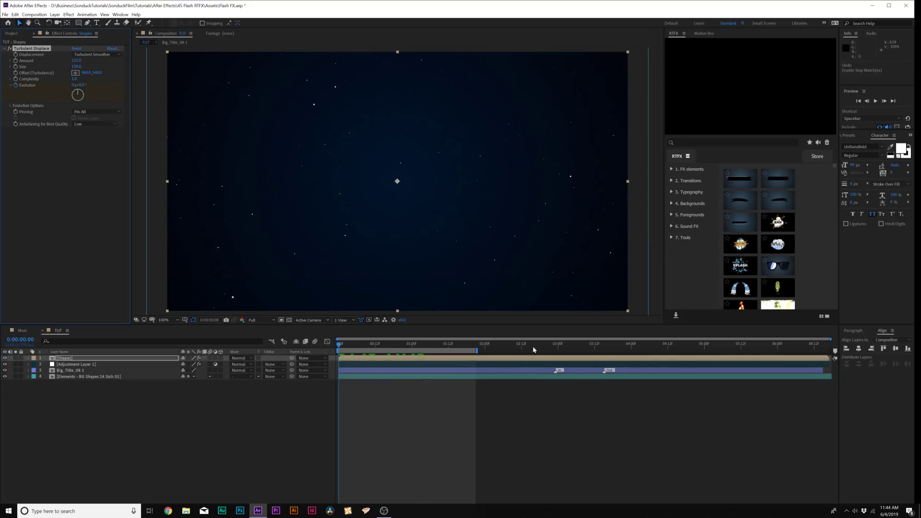
left_click_drag(551, 347, 590, 352)
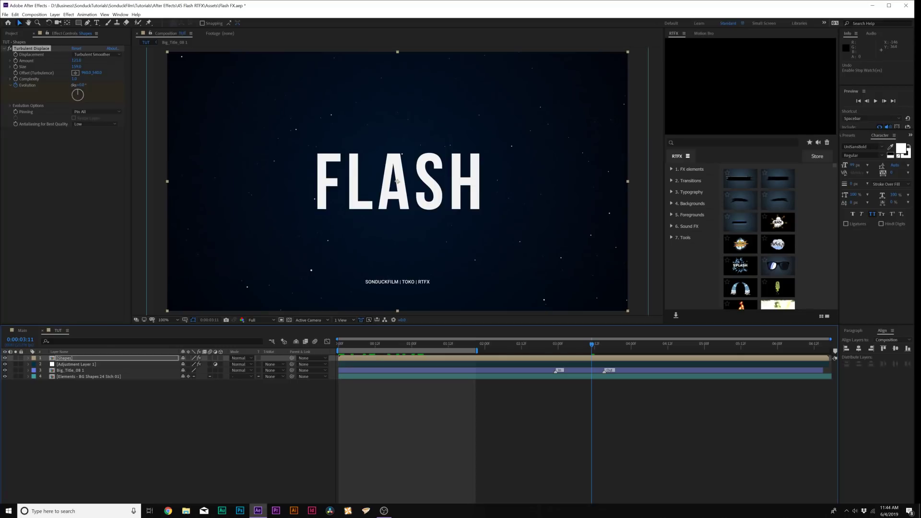
left_click(73, 85)
type("2")
key("Return")
left_click(369, 345)
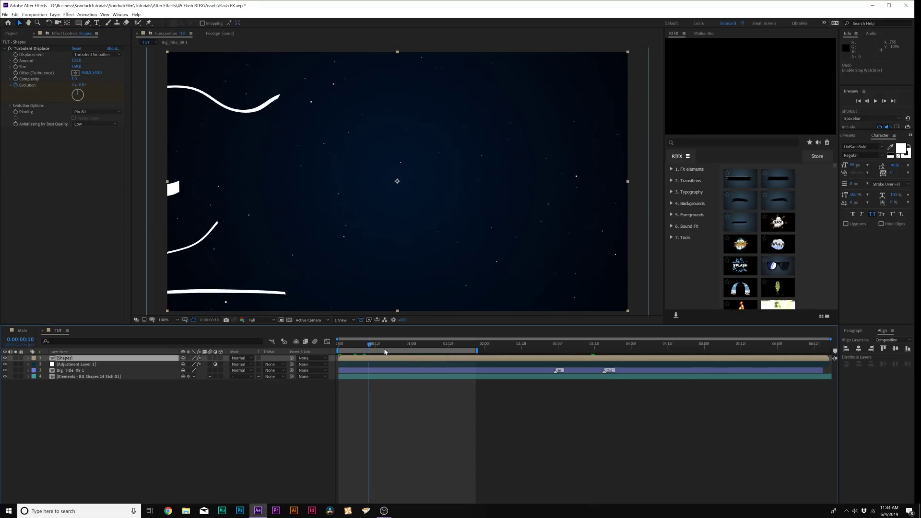
key("space")
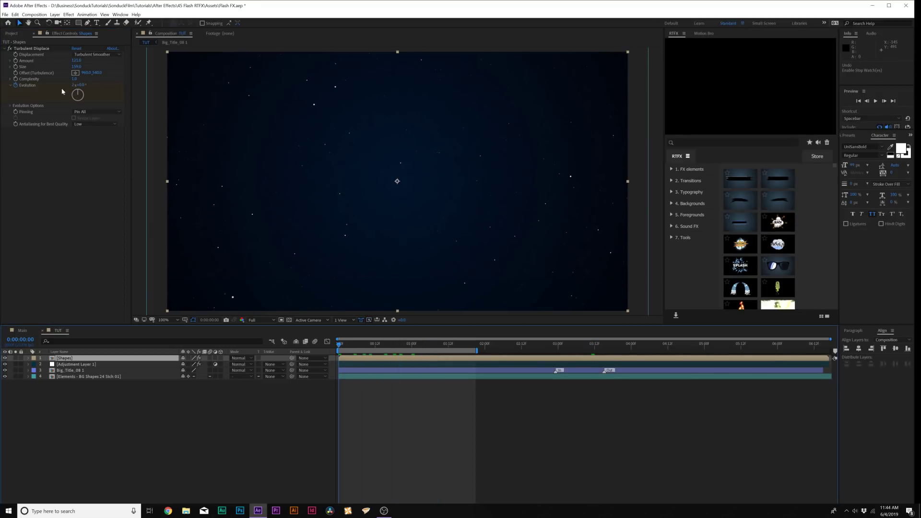
- Keyframe the displacement Amount so it drops to 90 later in the shot
left_click(16, 60)
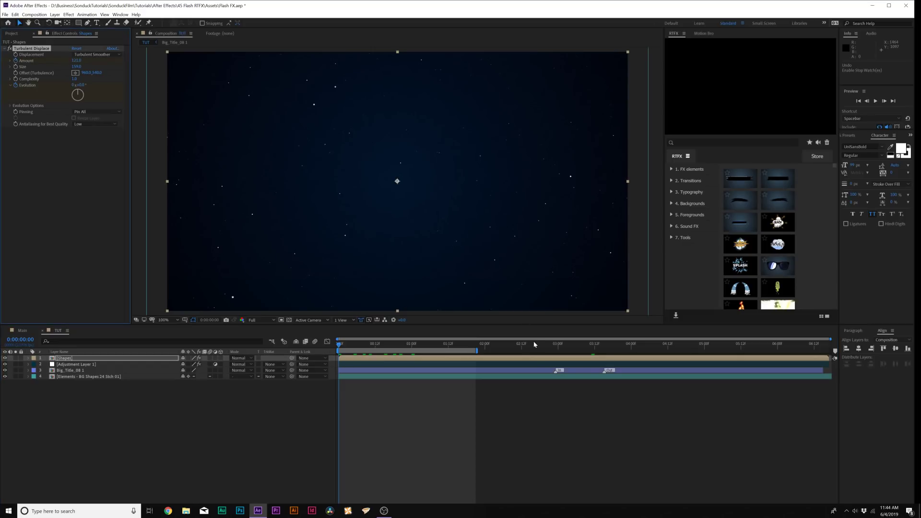
left_click_drag(535, 345, 618, 352)
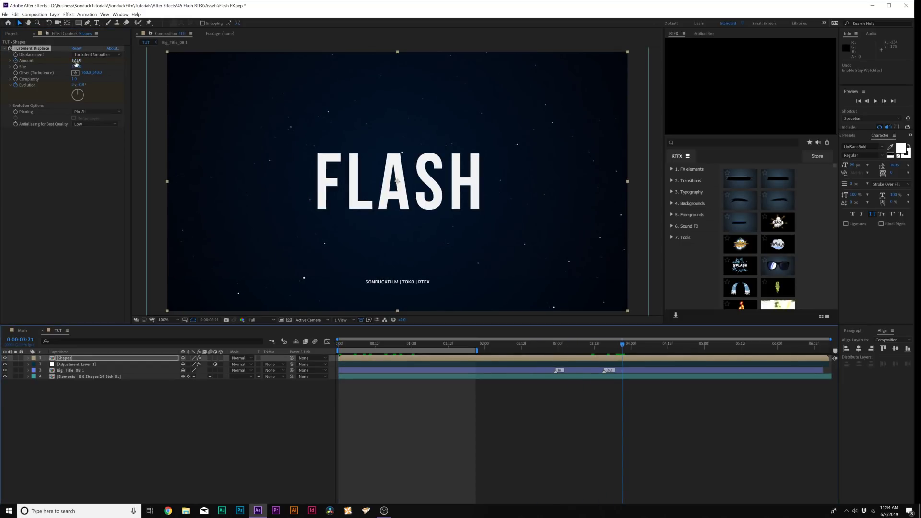
left_click_drag(76, 62, 56, 62)
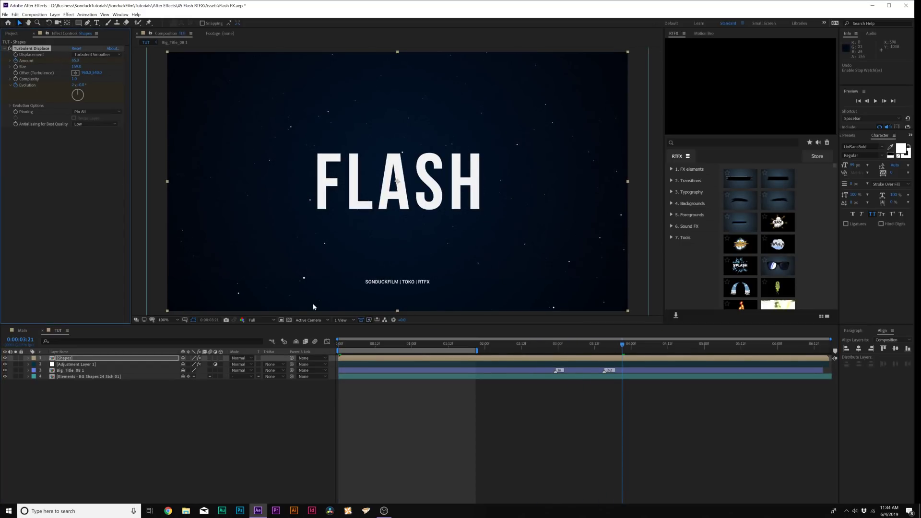
left_click(339, 345)
left_click_drag(339, 345, 381, 346)
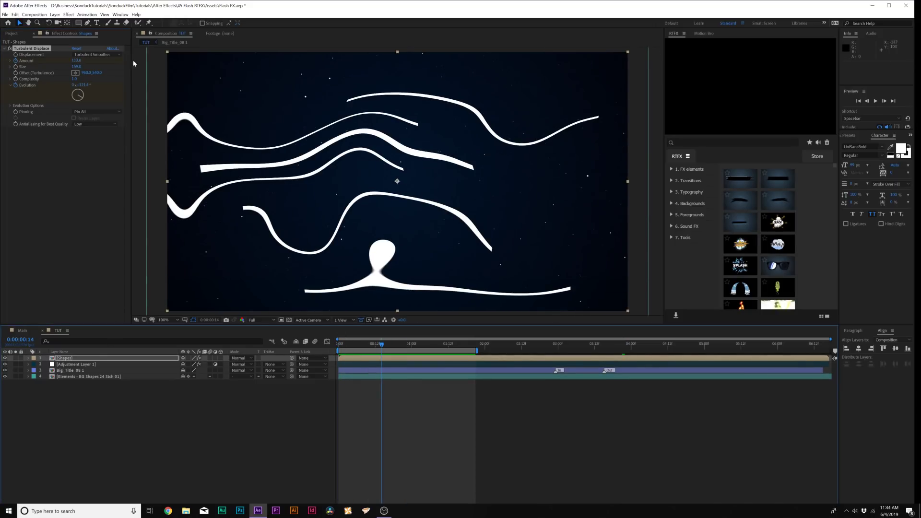
- Add a Glow using A & B Colors and set colour A to orange
left_click(68, 14)
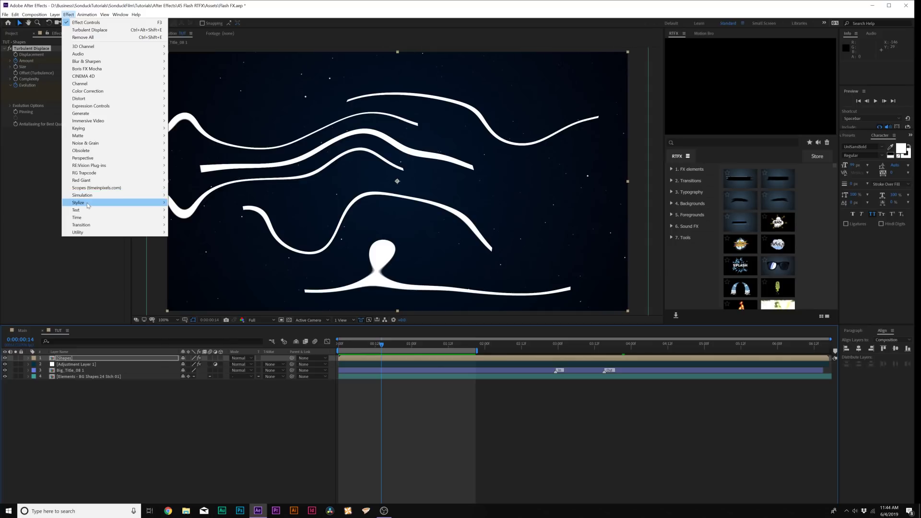
mouse_move(89, 202)
left_click(176, 322)
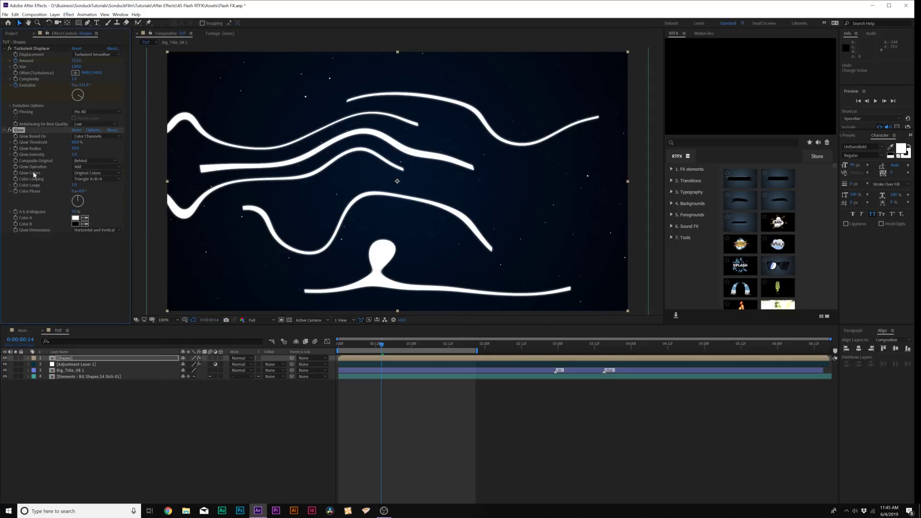
left_click(88, 174)
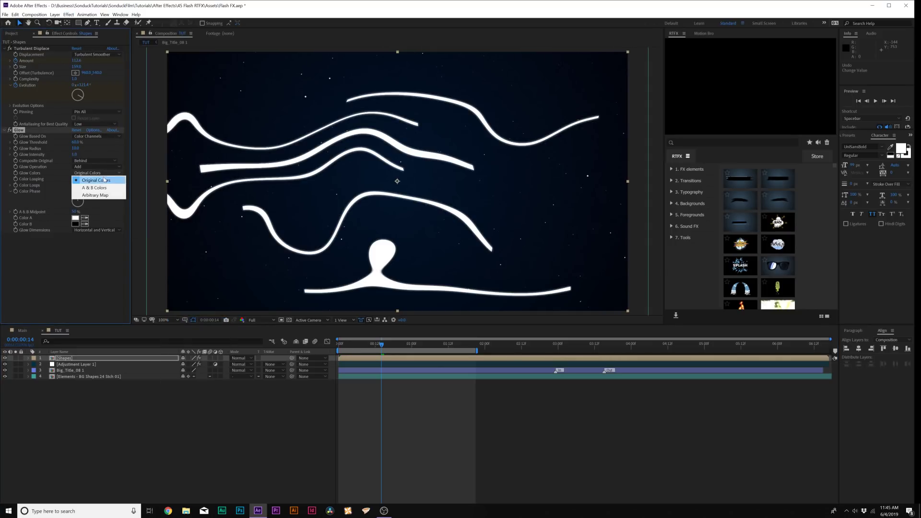
left_click(94, 188)
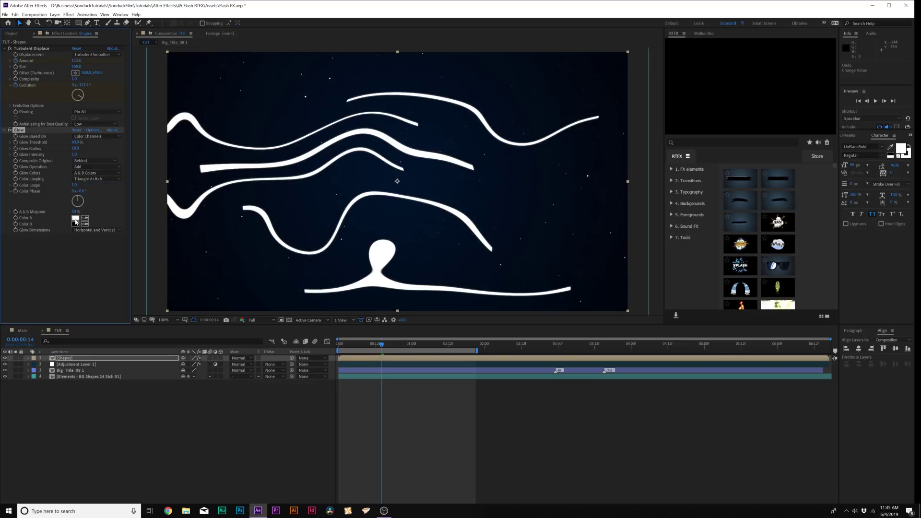
left_click(76, 218)
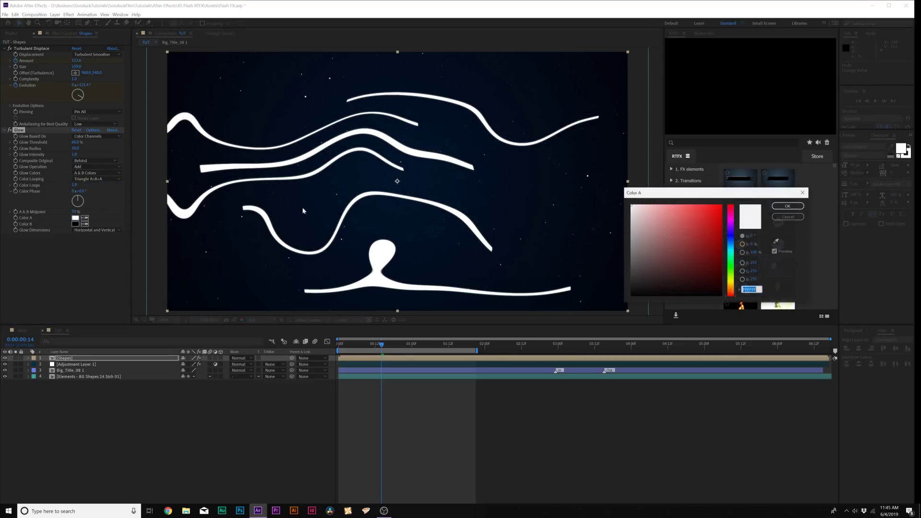
left_click(727, 231)
left_click_drag(681, 192, 424, 176)
left_click(476, 263)
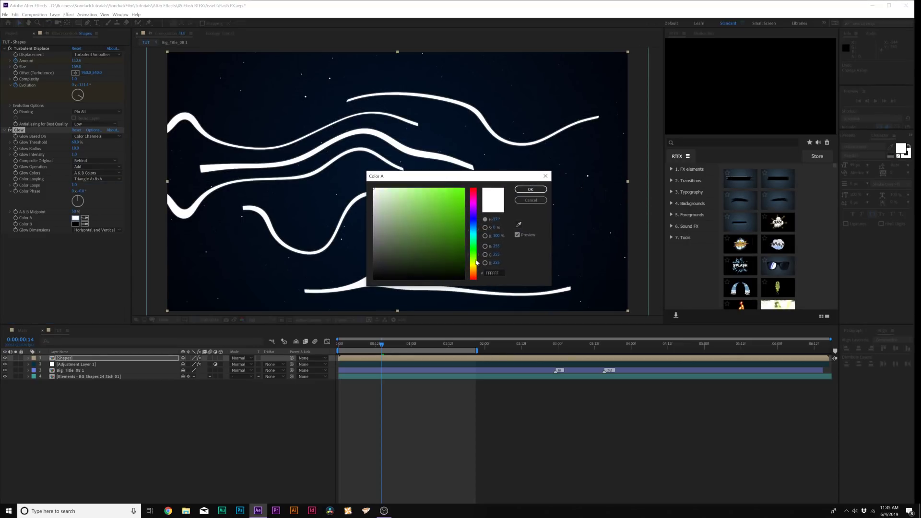
left_click_drag(476, 263, 476, 274)
left_click(531, 190)
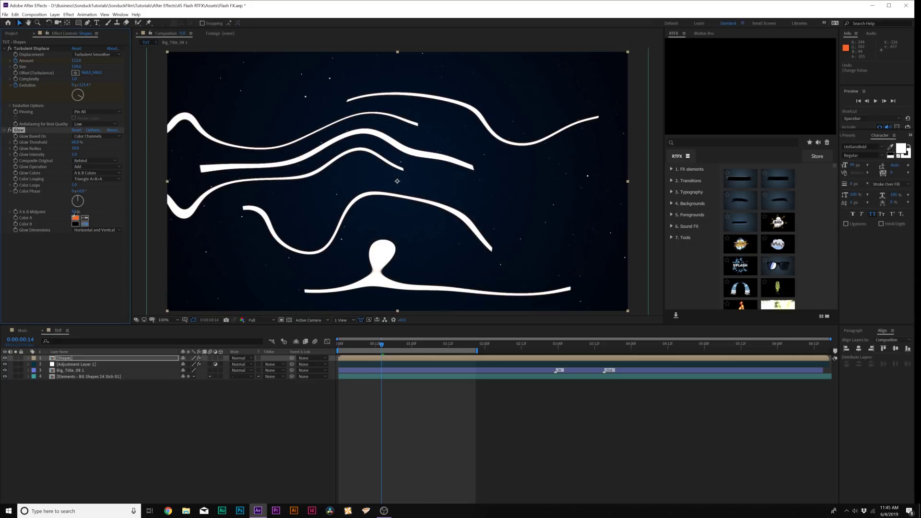
- Set Glow colour B to red, Radius about 82 and Threshold 38.3%
left_click(76, 224)
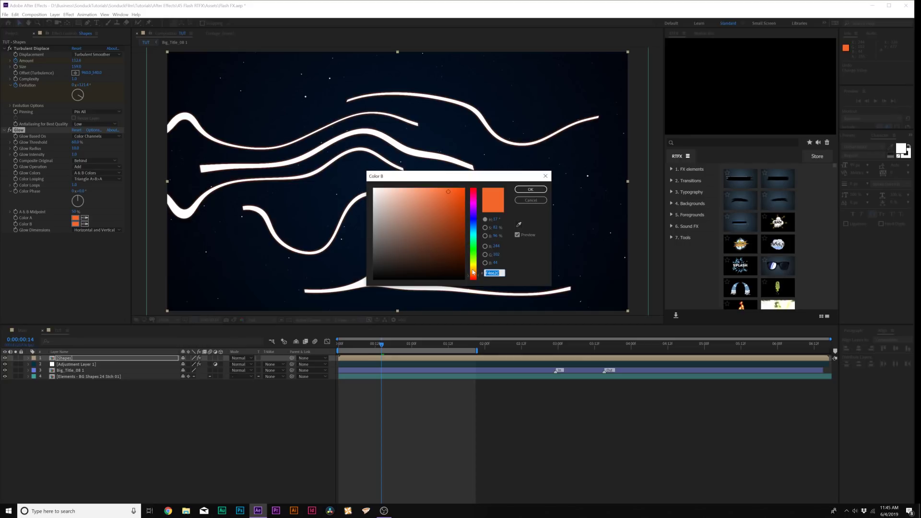
left_click_drag(473, 272, 475, 279)
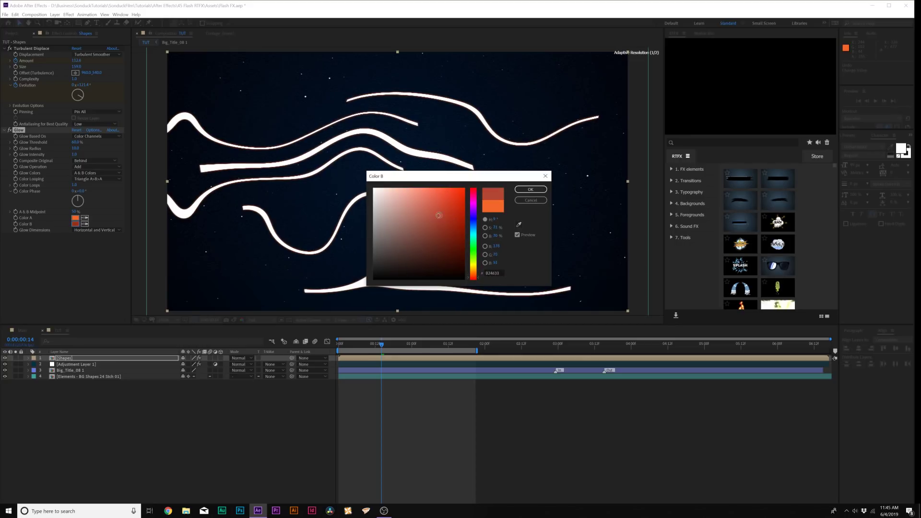
key("Return")
left_click_drag(76, 150, 104, 151)
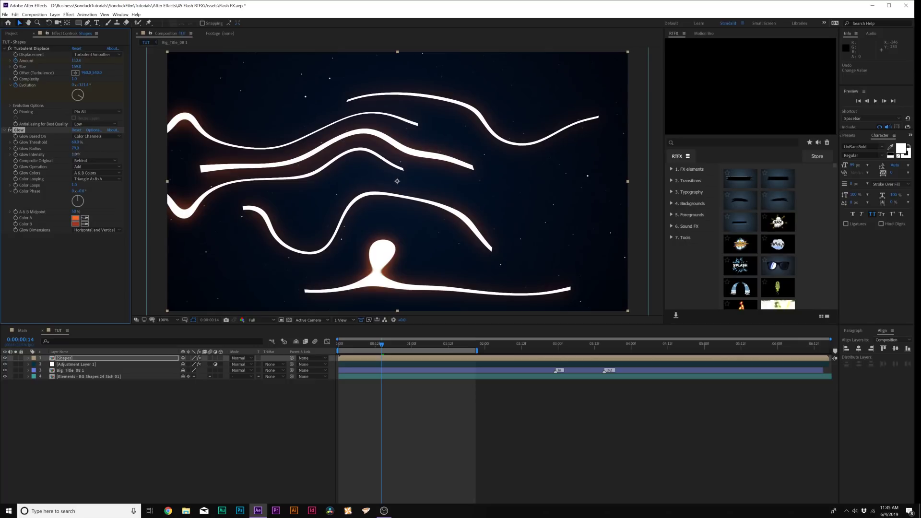
left_click_drag(71, 143, 43, 146)
- Duplicate the Glow, set Glow 2 Radius to 230, preview, then scrub the Shapes ring animation
key("ctrl+d")
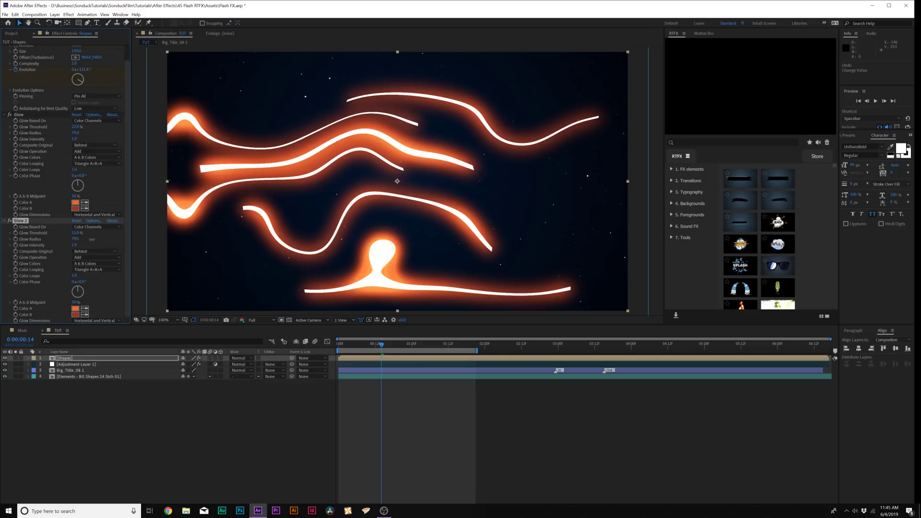
left_click_drag(92, 239, 118, 246)
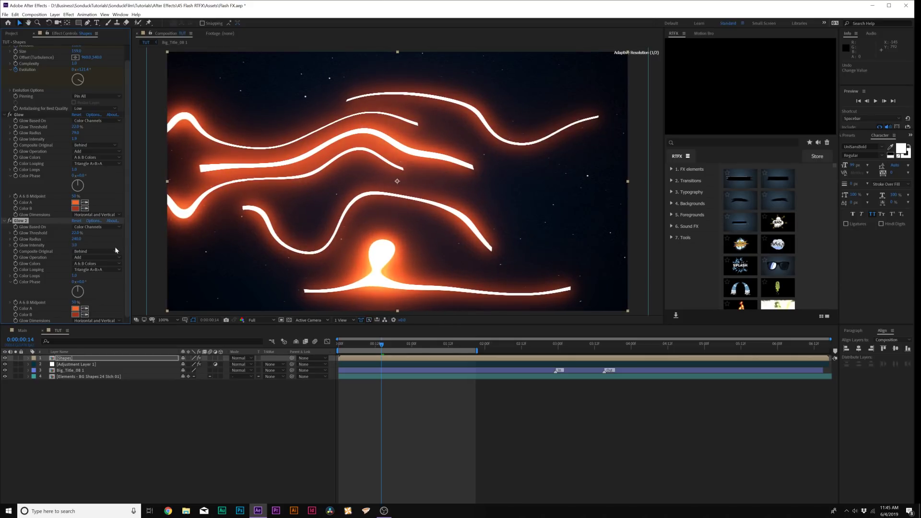
key("space")
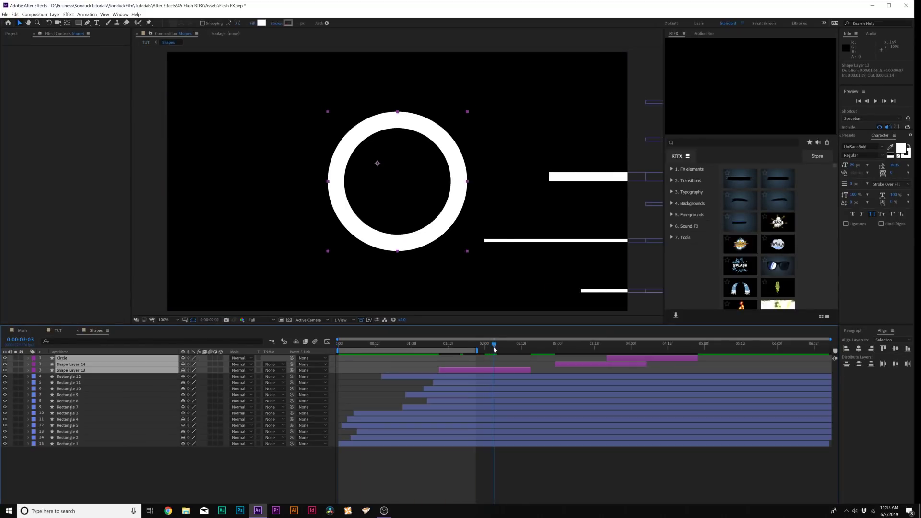
left_click_drag(493, 343, 655, 363)
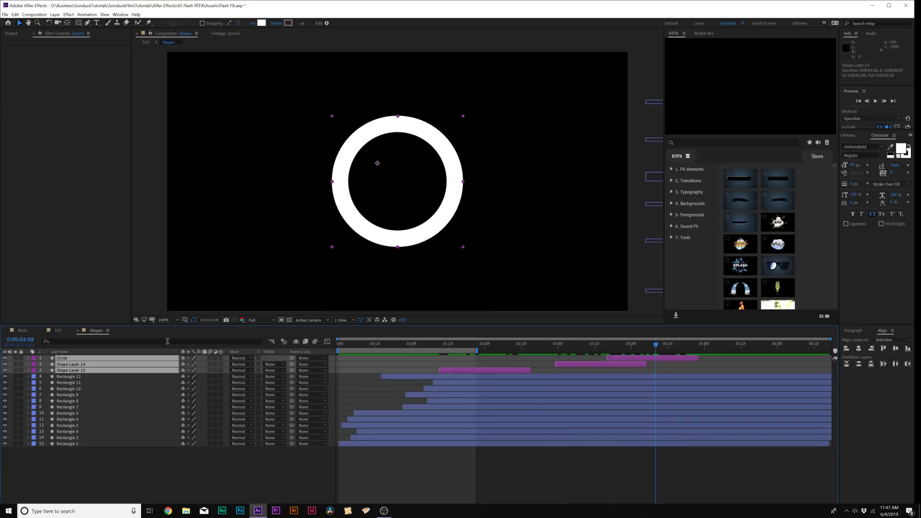
- Switch to the TUT comp and preview the FLASH title from just after 3 seconds
left_click(58, 330)
left_click(560, 344)
key("space")
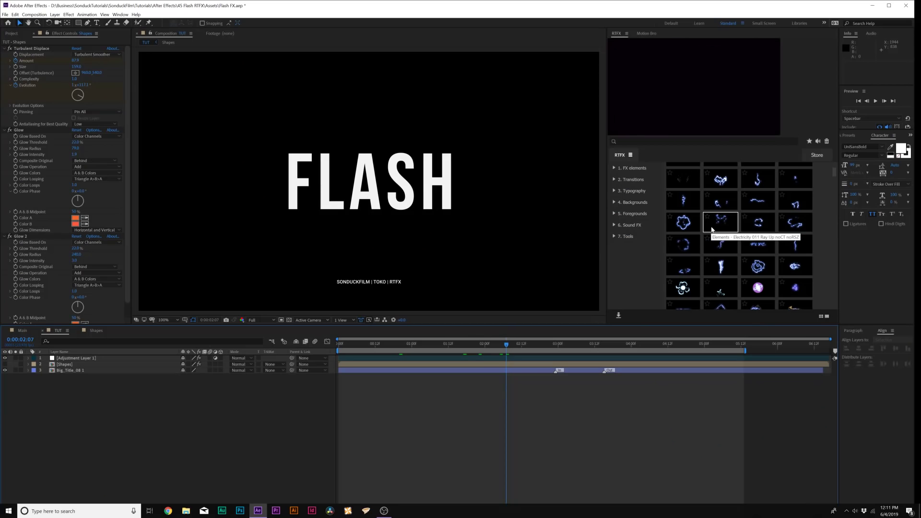
- Browse RTFX FX elements across Energy, Explosion, Smoke and Sparks, returning to Energy 108
left_click(614, 168)
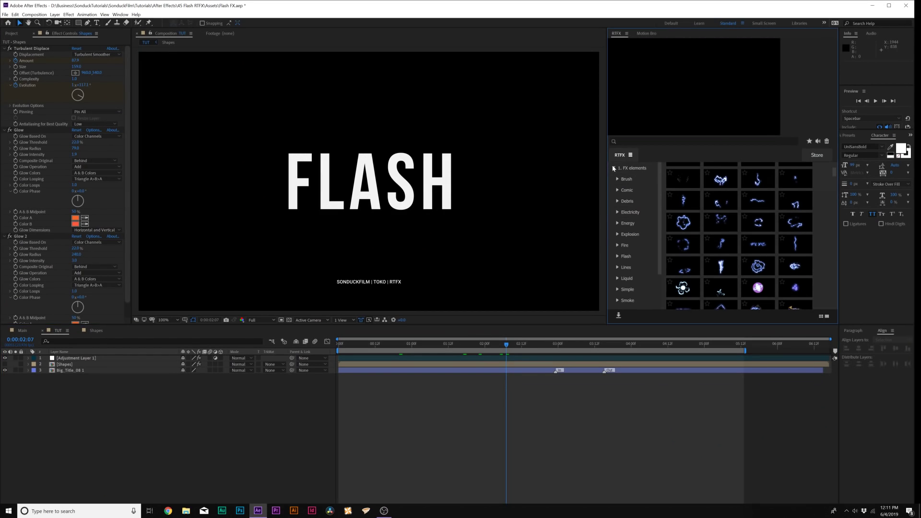
mouse_move(682, 179)
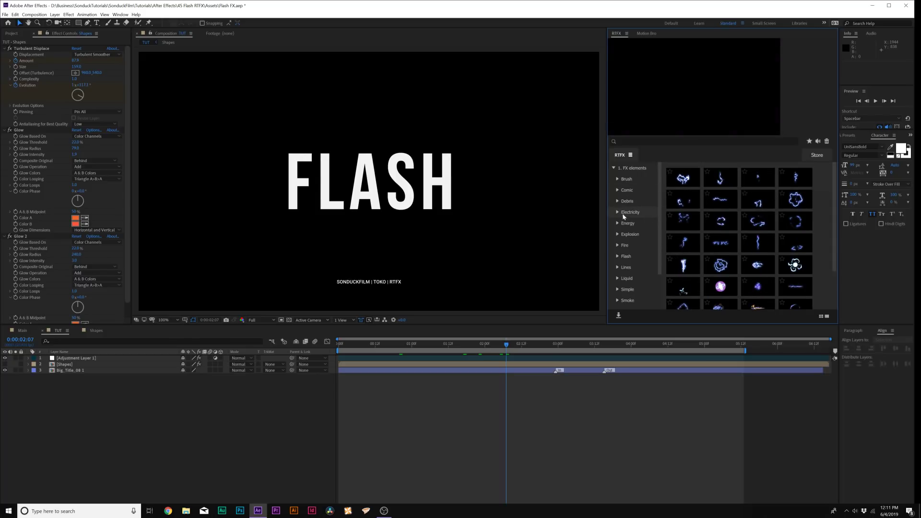
left_click(633, 223)
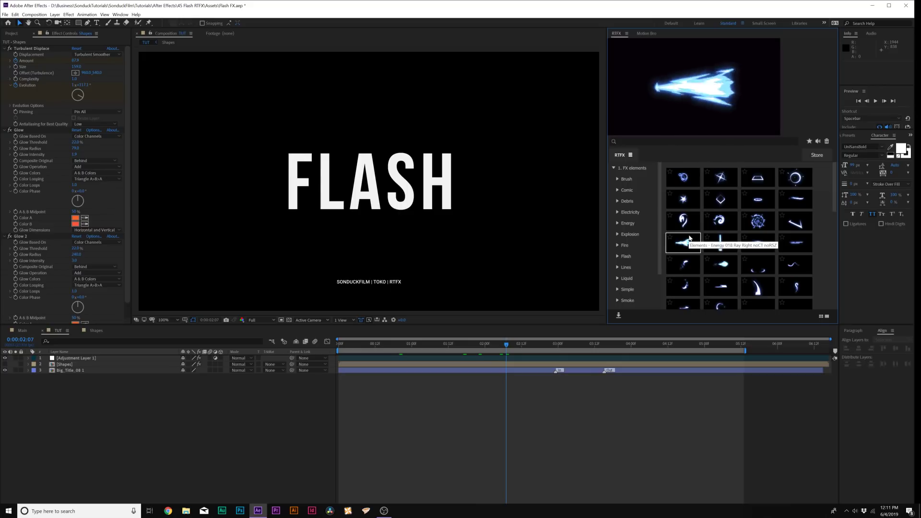
left_click(646, 235)
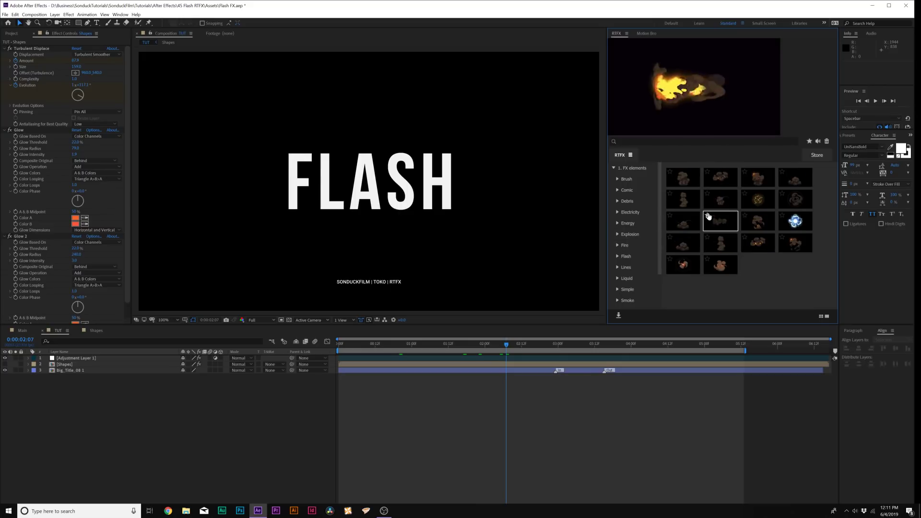
scroll(708, 217, "down", 5)
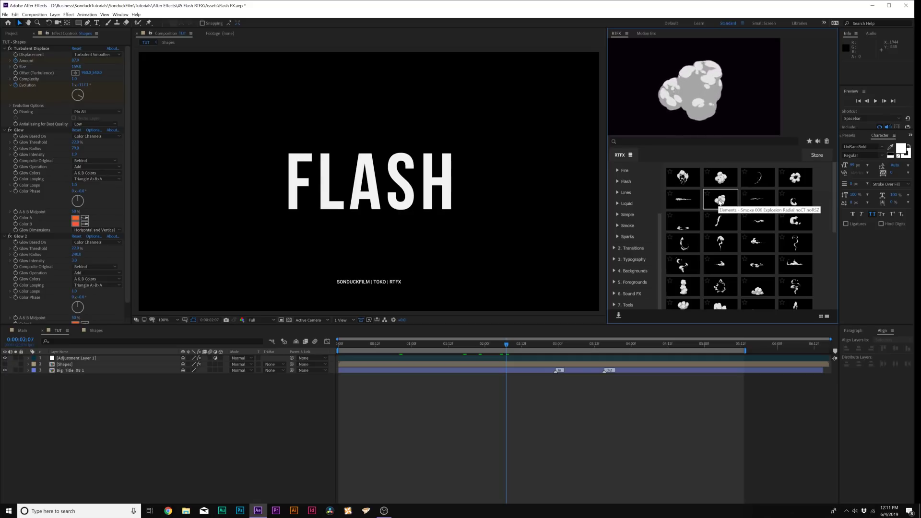
scroll(724, 196, "down", 3)
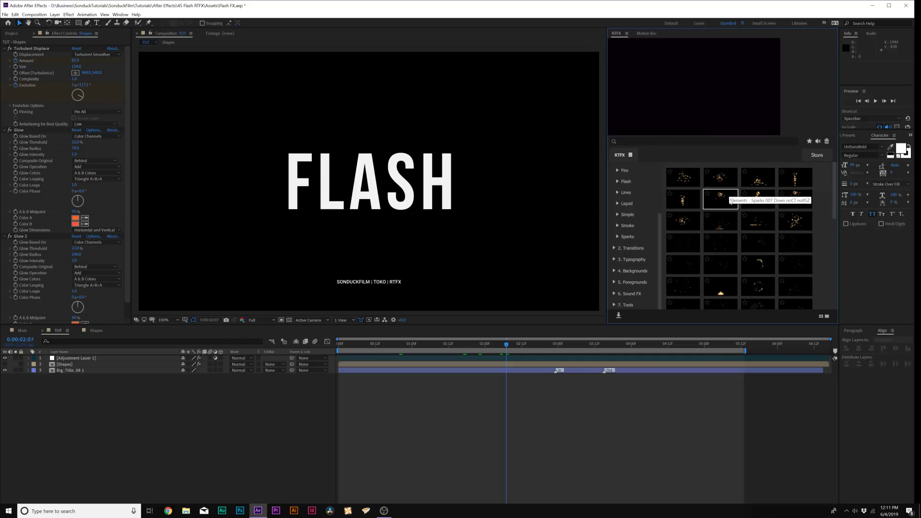
scroll(734, 223, "up", 5)
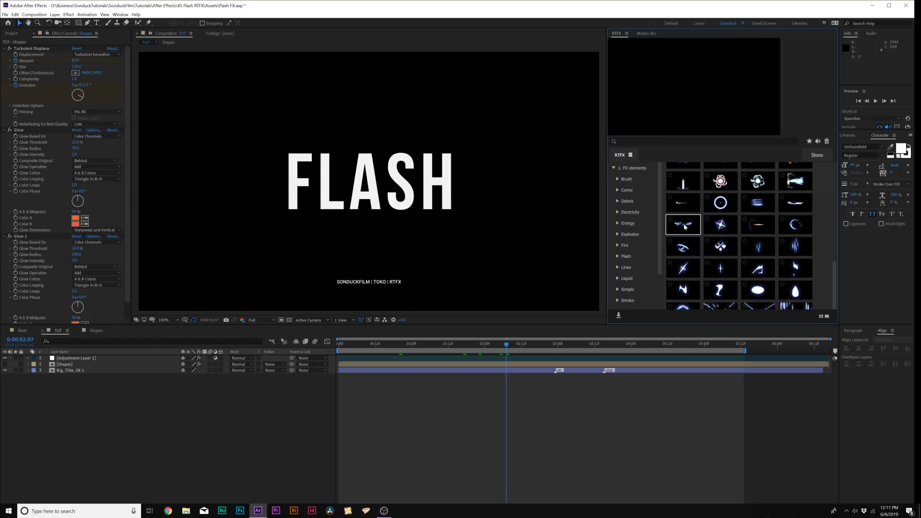
mouse_move(684, 226)
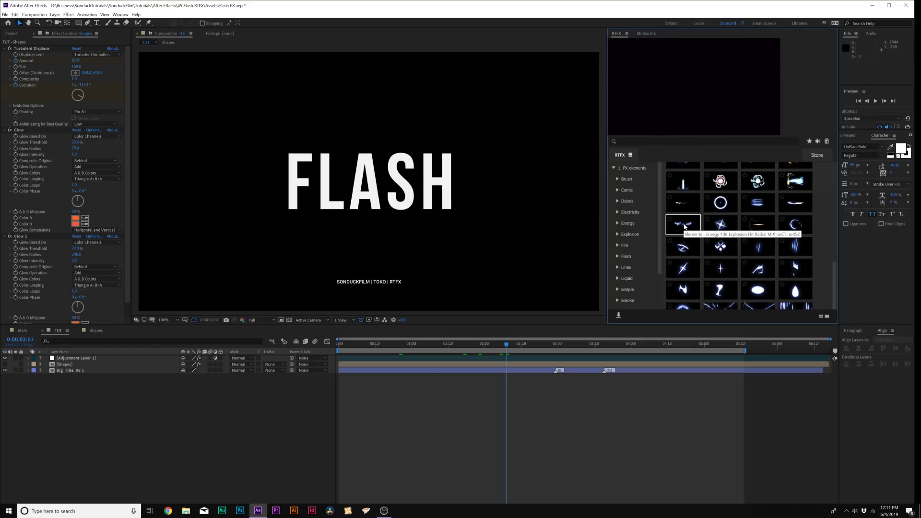
- Import the Energy 108 Explosion Hit Radial MIX element and preview it from 0:00:02:23
left_click(683, 224)
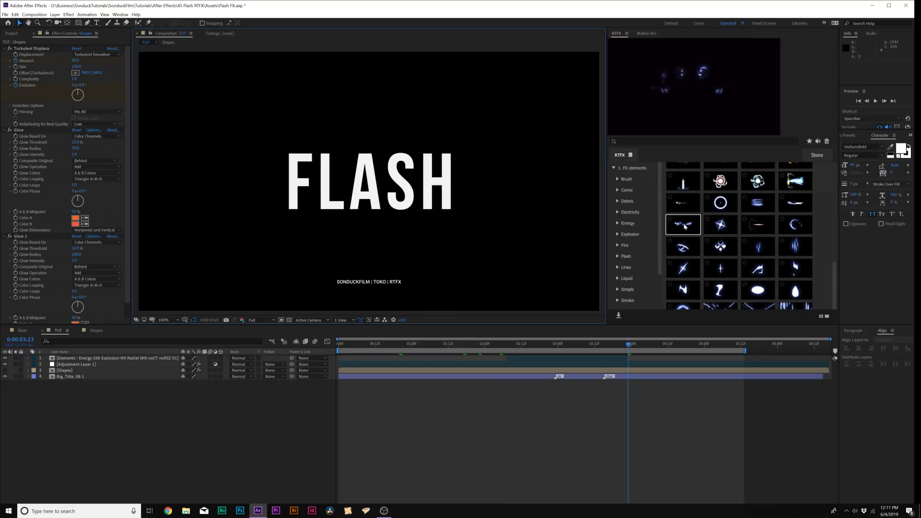
left_click(556, 344)
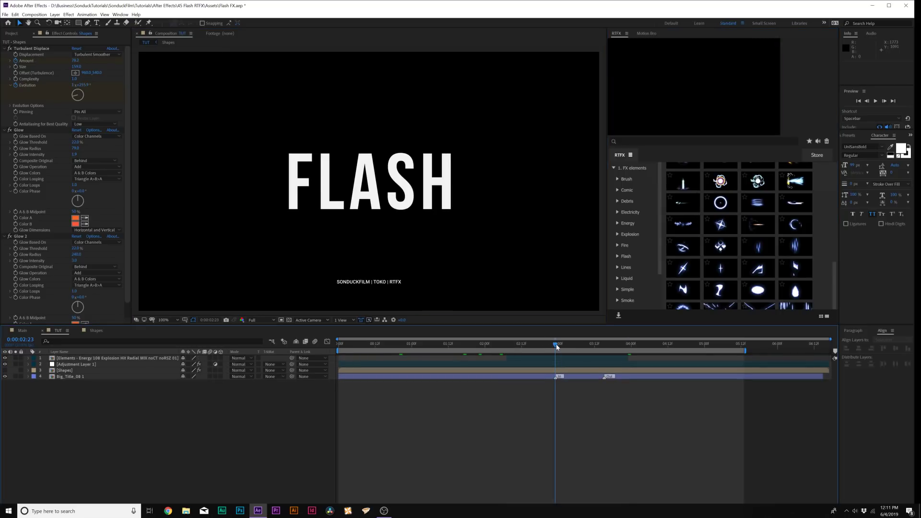
key("ctrl+alt+b")
key("space")
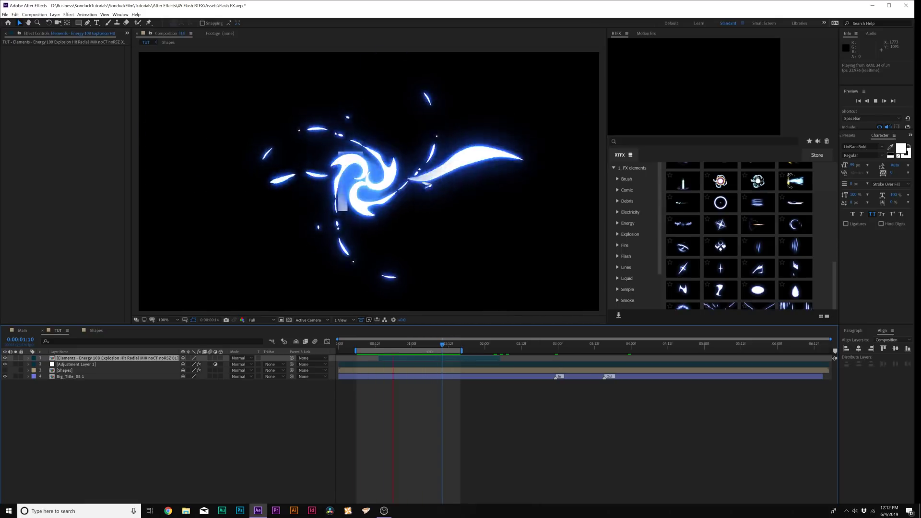
scroll(726, 245, "down", 5)
- Add Fire 017 Trail Right, move it right and down over FLASH, and start it slightly later
mouse_move(685, 268)
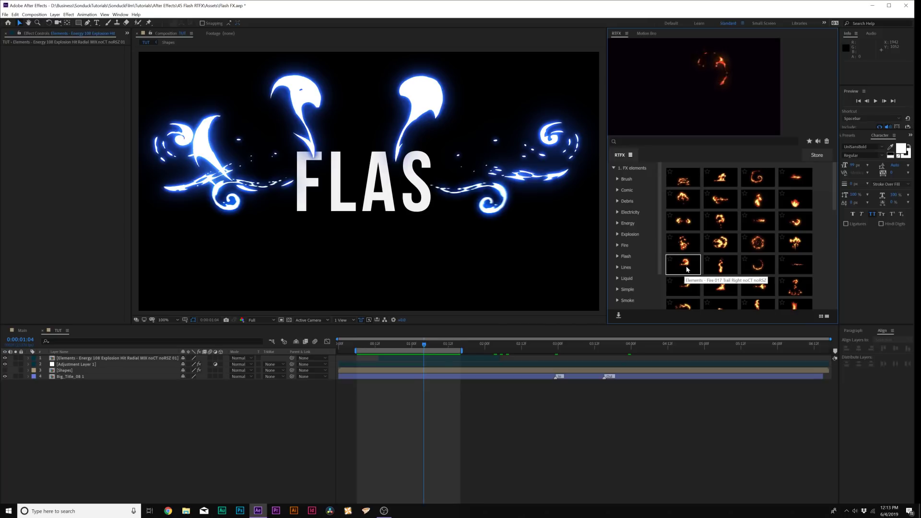
left_click(687, 266)
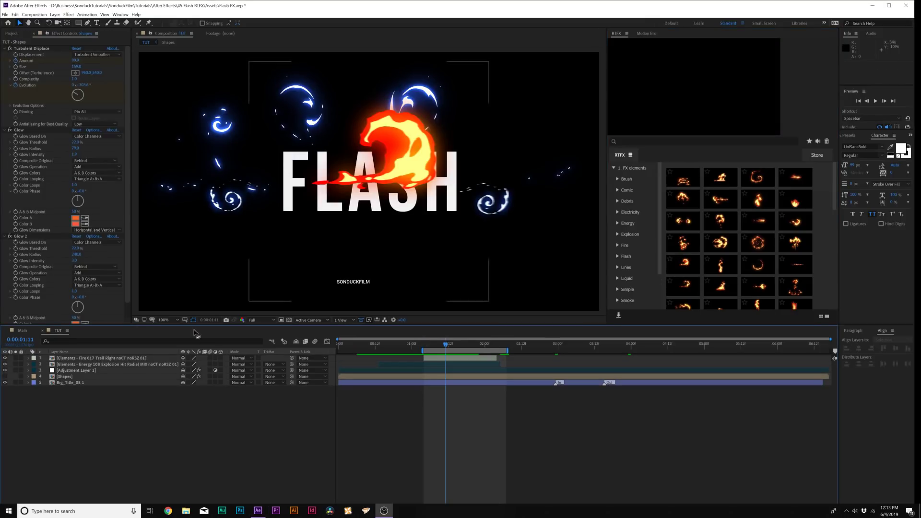
left_click(131, 358)
left_click_drag(392, 174, 480, 205)
left_click_drag(468, 360, 478, 360)
key("space")
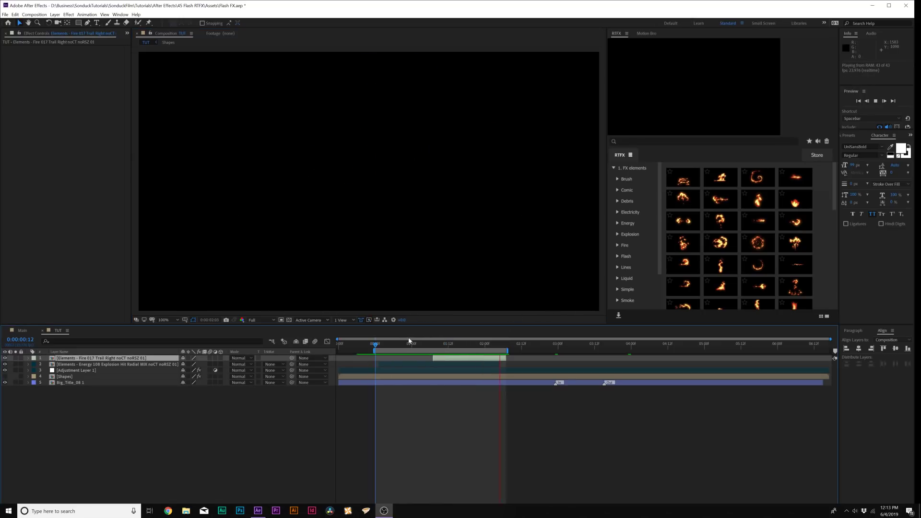
left_click(628, 238)
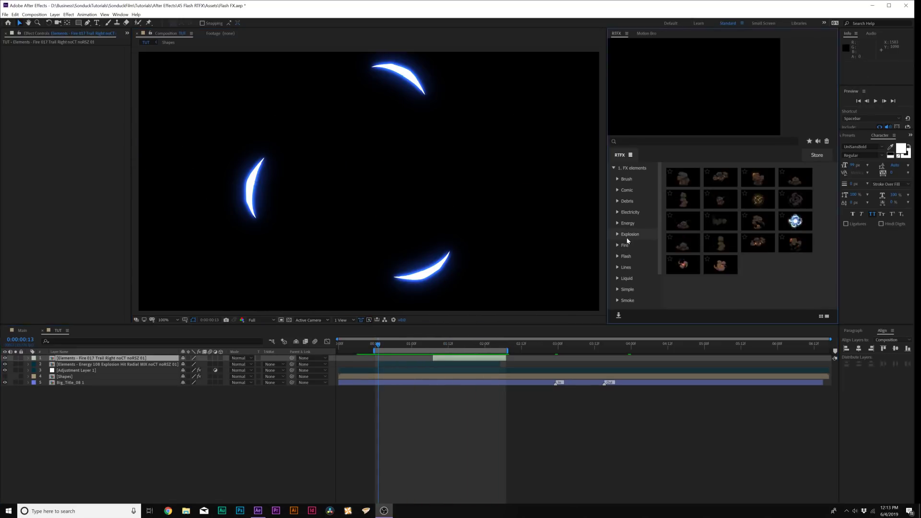
- Add the Explosion 014 Hit Radial MIX element to the TUT comp and preview its blue swirling burst
double_click(789, 233)
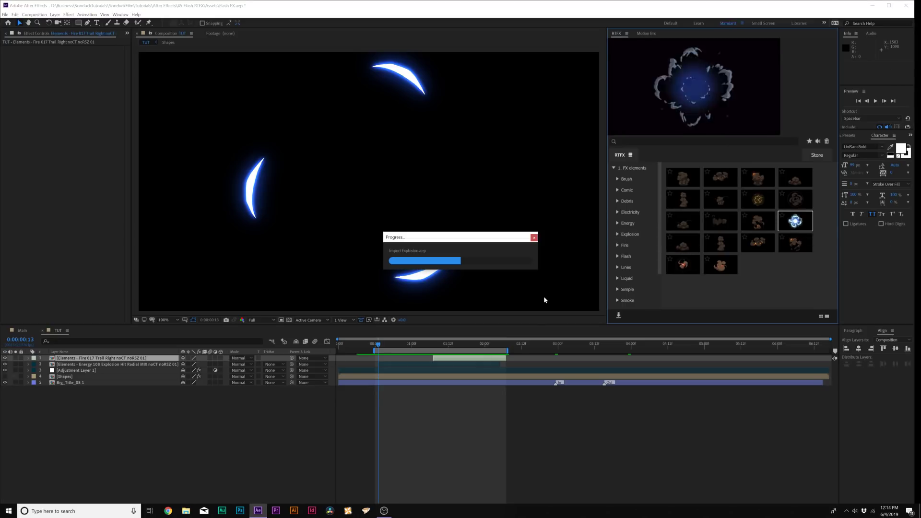
key("space")
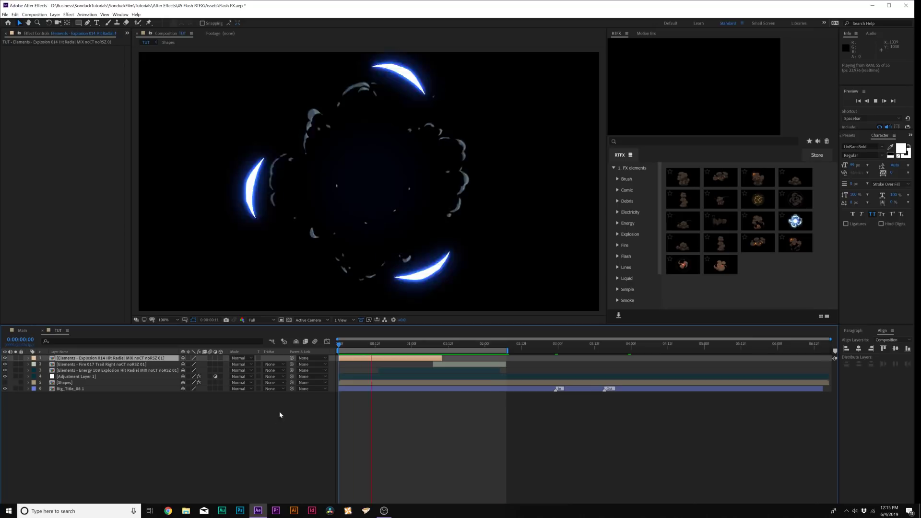
key("space")
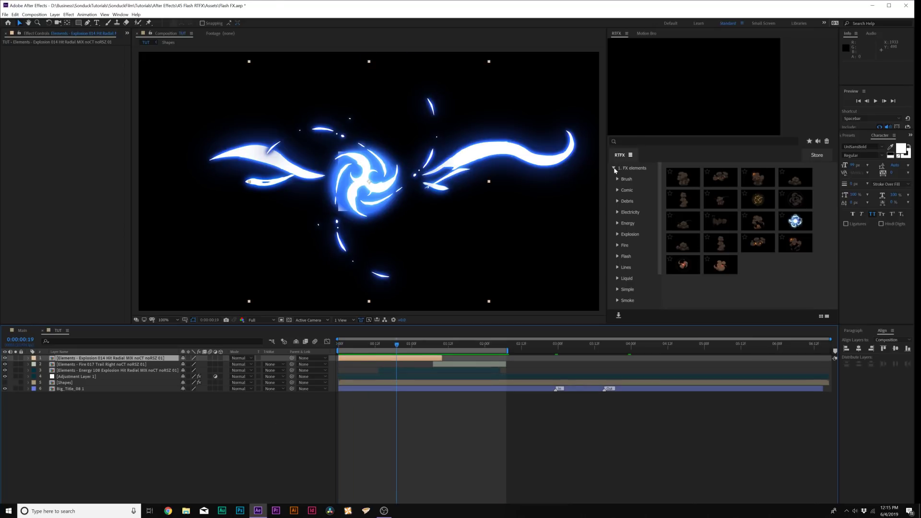
- In RTFX, collapse FX elements, browse the Transitions presets, and expand the Backgrounds category
scroll(628, 223, "down", 1)
left_click(614, 168)
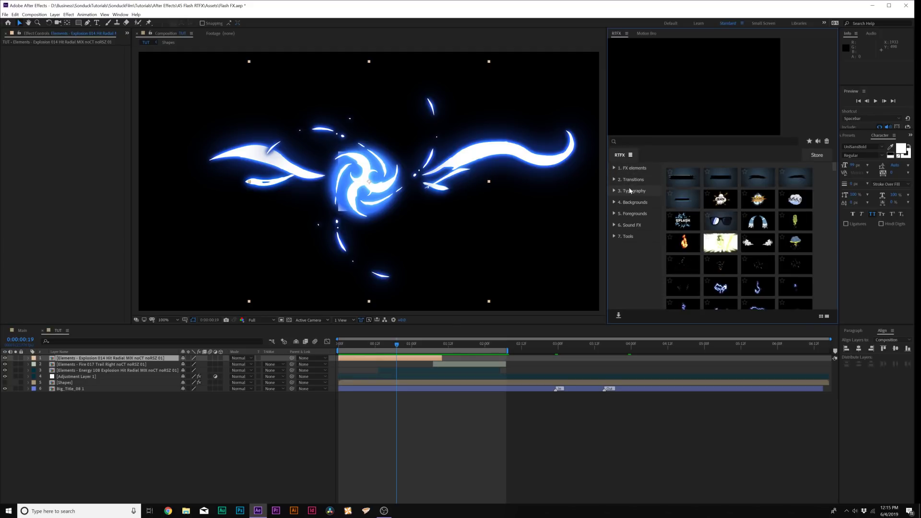
left_click(632, 183)
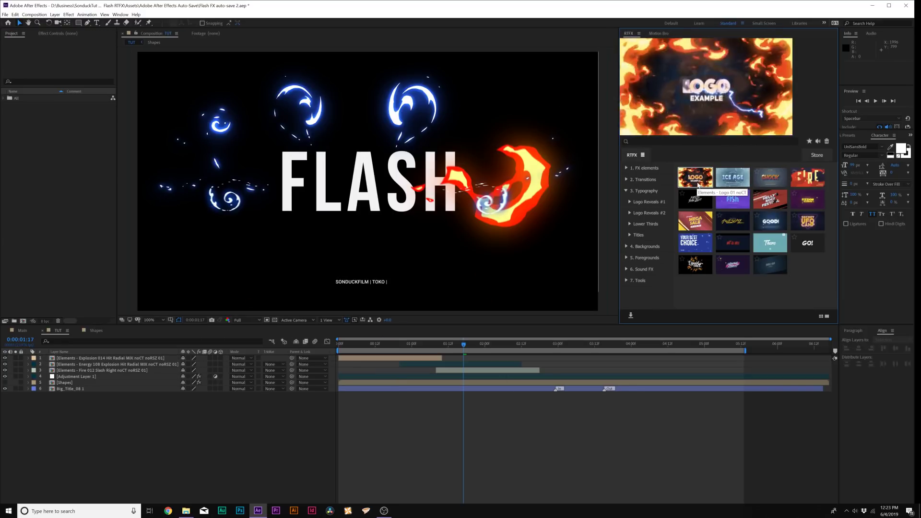
left_click(646, 246)
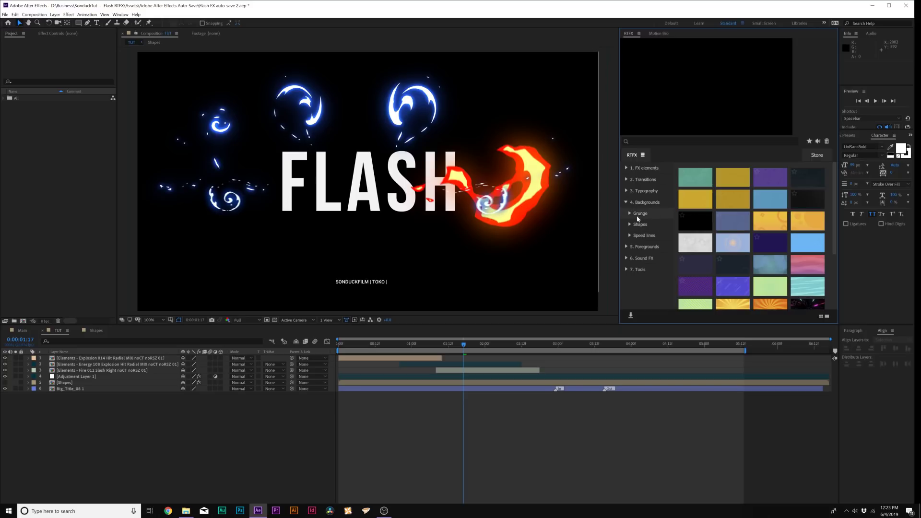
- Browse the RTFX backgrounds, add BG Shapes 10 beneath the FLASH title, and preview the result
left_click(629, 217)
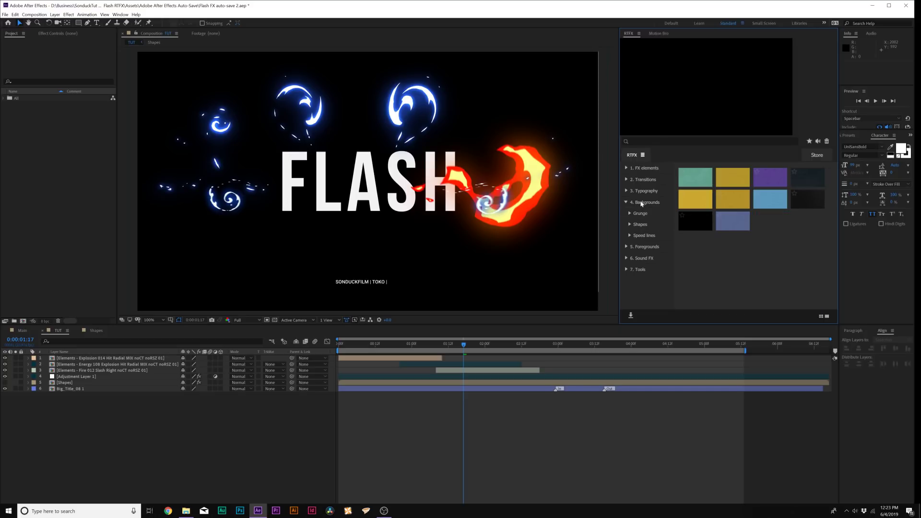
left_click(641, 203)
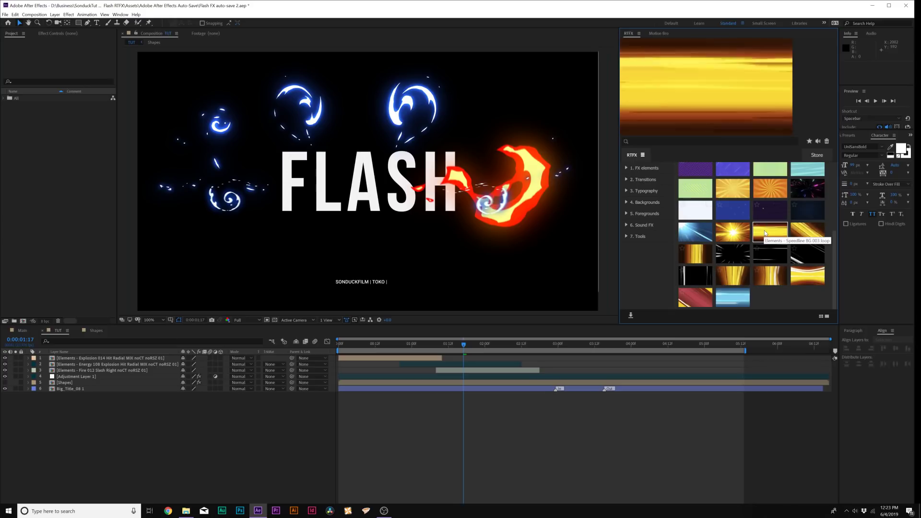
scroll(734, 253, "up", 5)
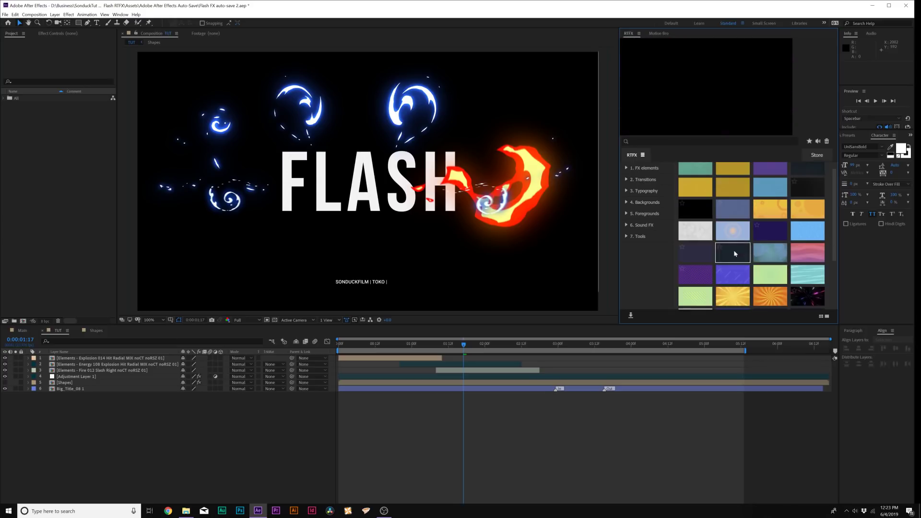
left_click(739, 197)
key("space")
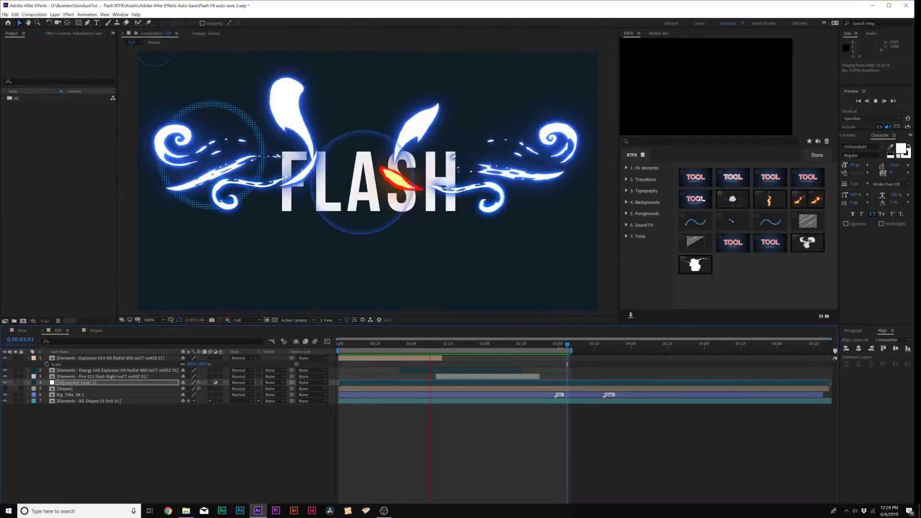